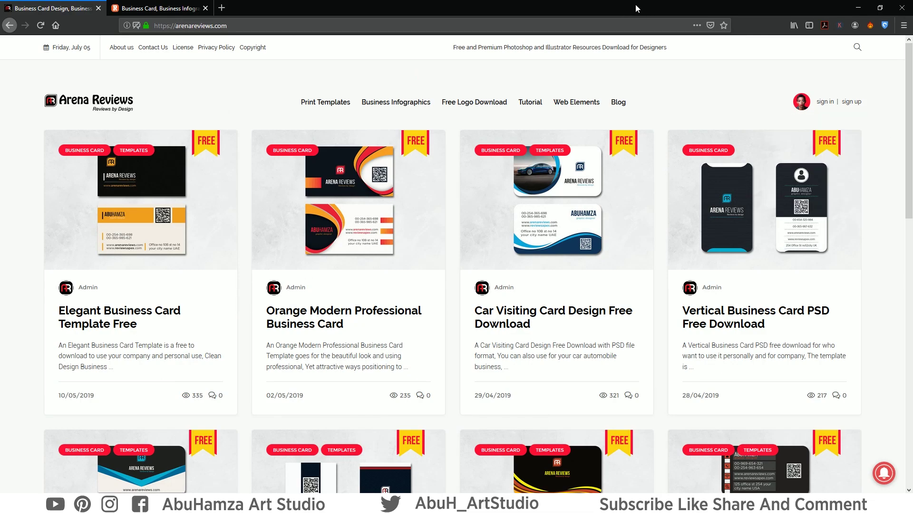
Switch to the reviewsapex.com tab and scroll through its infographic listings.
left_click(156, 8)
scroll(476, 231, "down", 2)
scroll(477, 231, "down", 5)
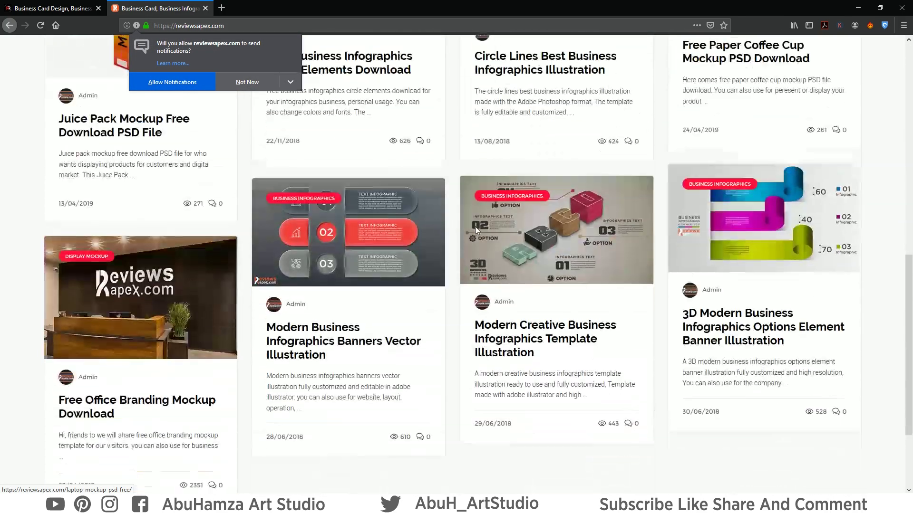
scroll(476, 232, "up", 6)
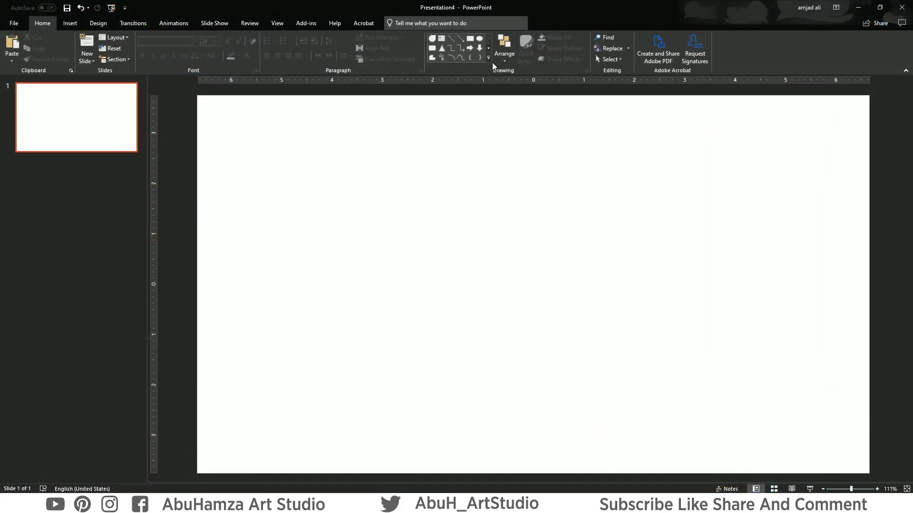
Draw a Teardrop shape on the slide with no outline, moved up and left.
left_click(489, 58)
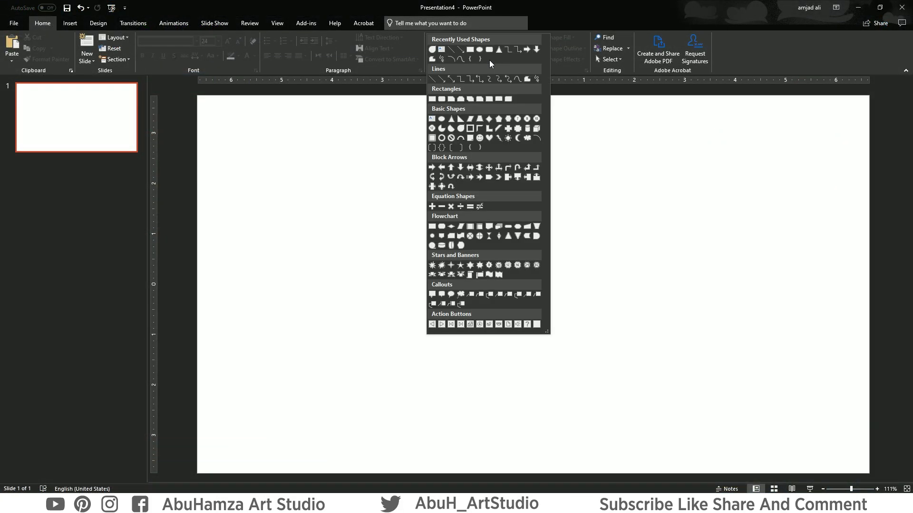
left_click(450, 130)
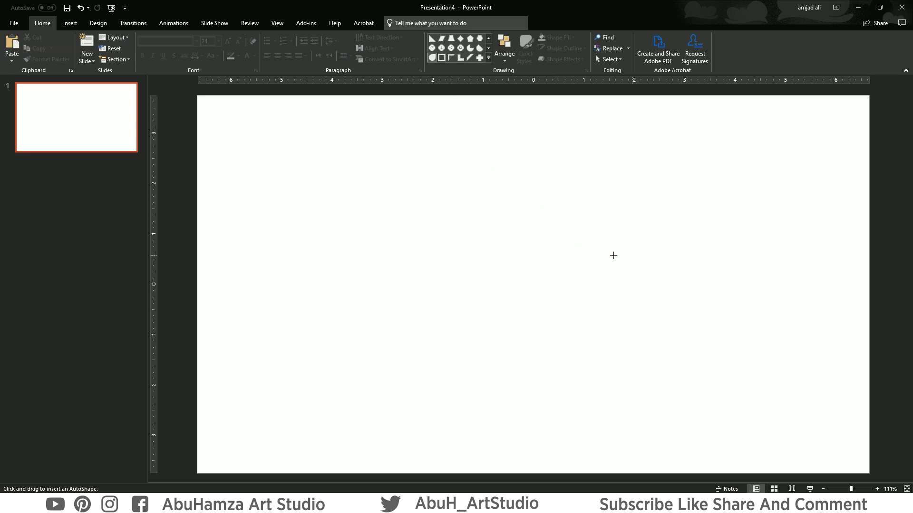
left_click_drag(587, 216, 696, 310)
left_click(711, 242)
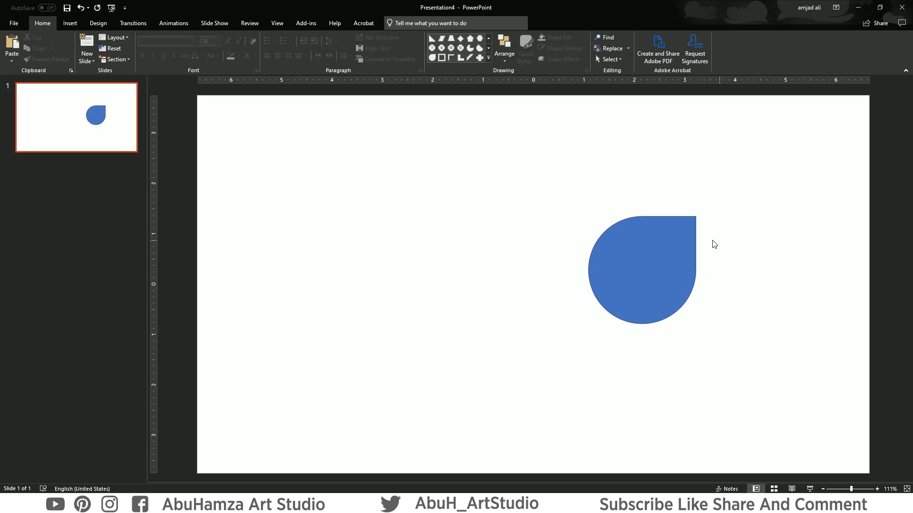
right_click(680, 260)
left_click(736, 233)
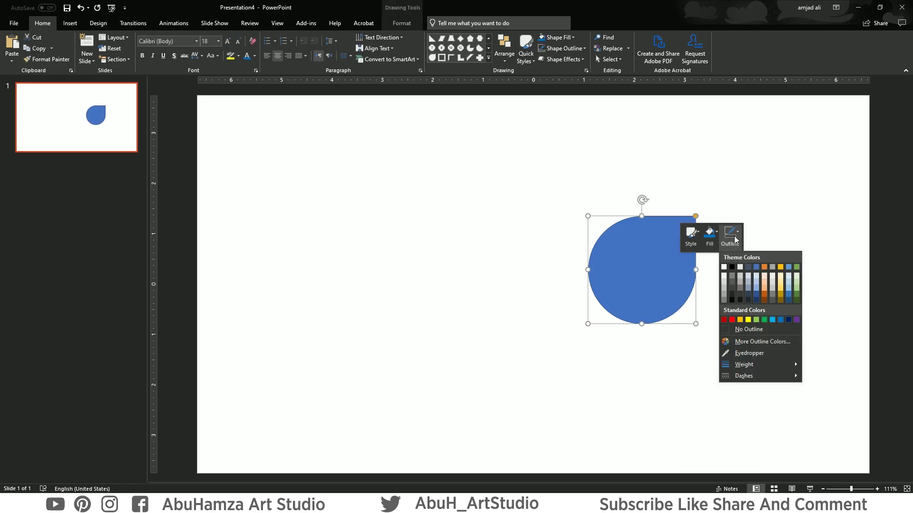
left_click(729, 332)
left_click(750, 259)
left_click_drag(658, 273, 615, 207)
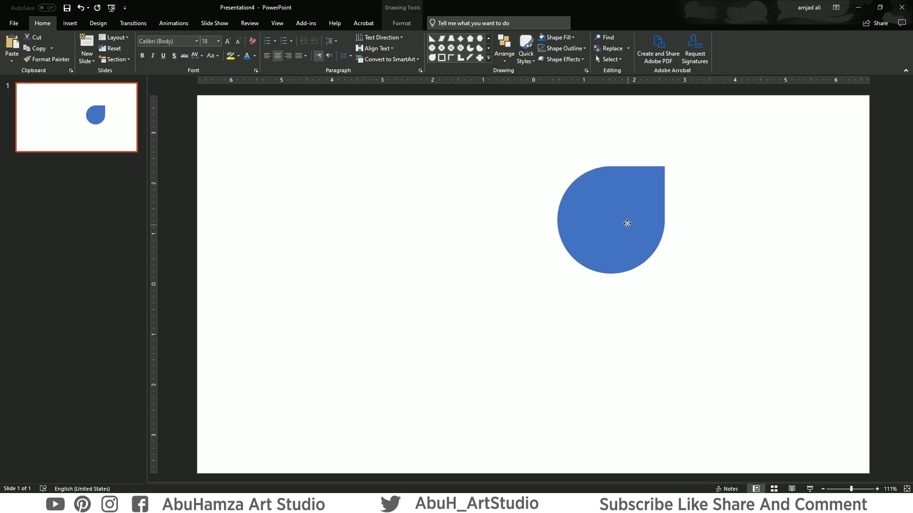
Duplicate the teardrop with Ctrl+D, rotate the copy 180° and overlap it to form a leaf.
key("ctrl+d")
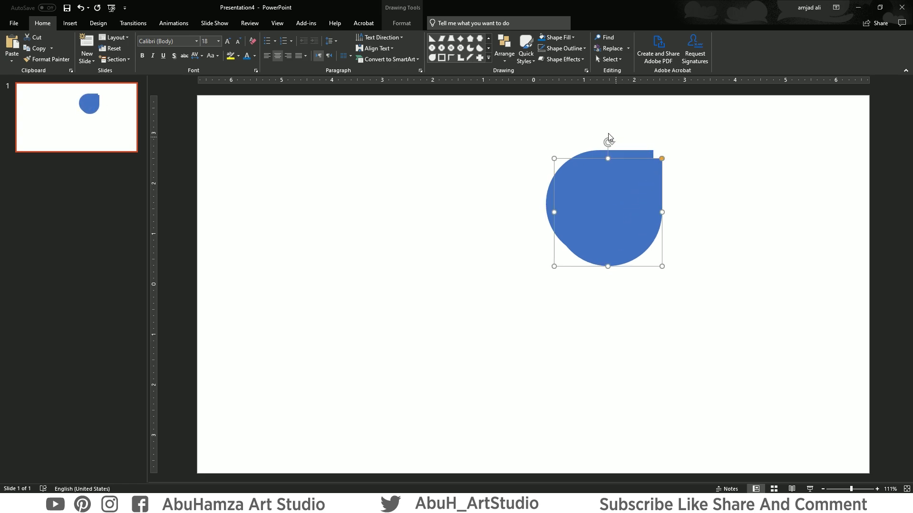
left_click_drag(606, 141, 607, 354)
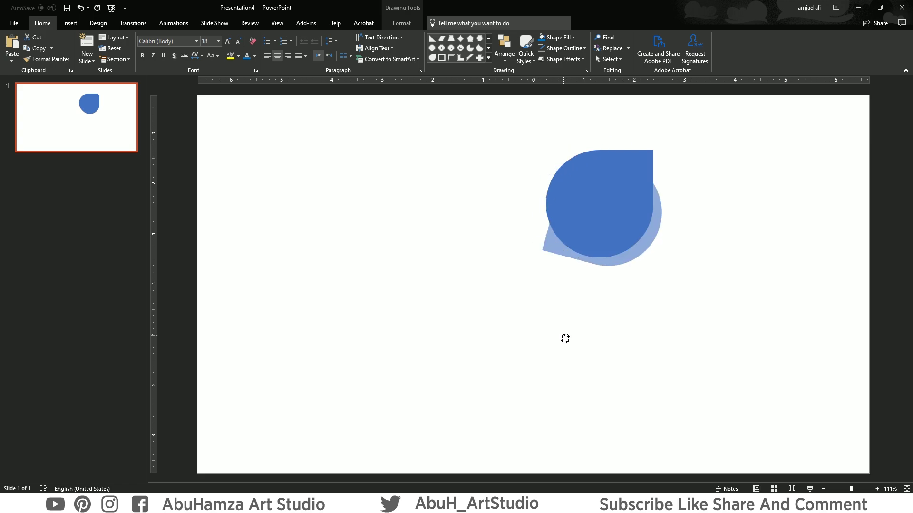
left_click_drag(623, 218, 612, 224)
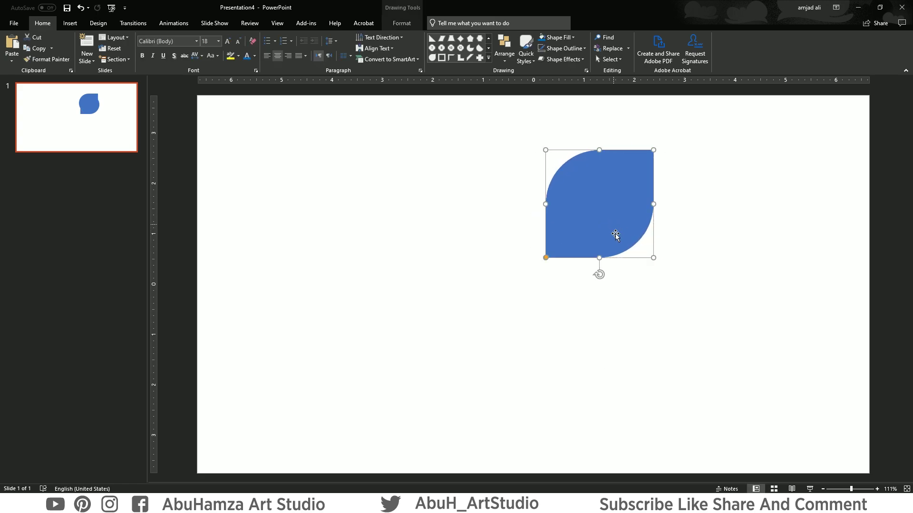
left_click(694, 180)
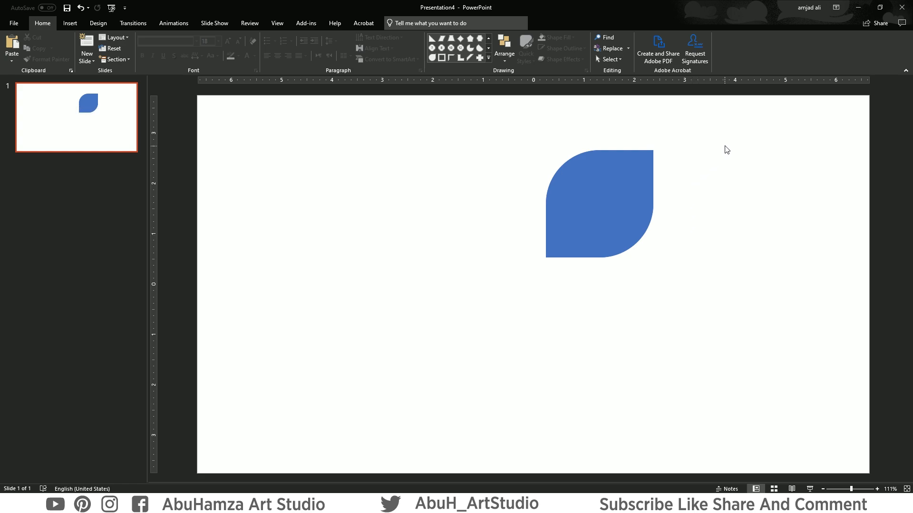
Group the two teardrops into one leaf and move it toward the slide centre.
left_click_drag(726, 150, 436, 331)
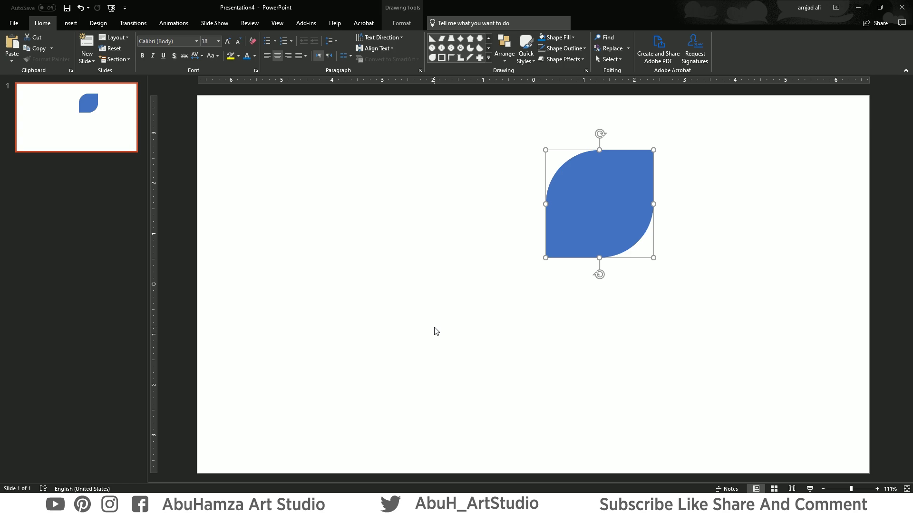
right_click(626, 188)
mouse_move(650, 243)
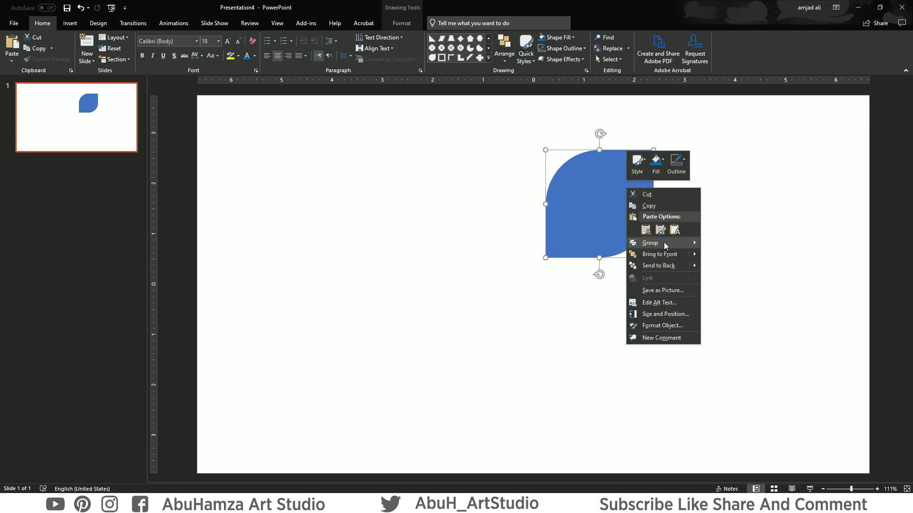
left_click(722, 243)
left_click(715, 251)
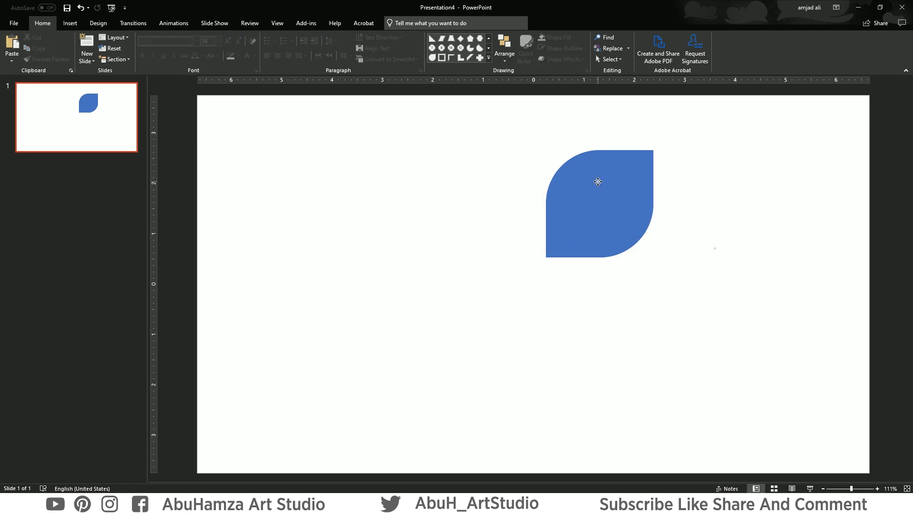
left_click_drag(597, 181, 569, 235)
left_click(570, 255)
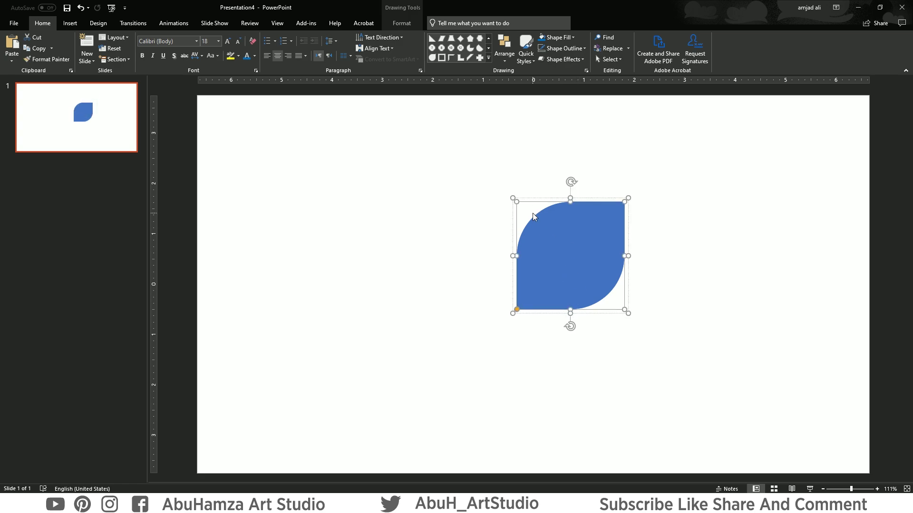
left_click(404, 21)
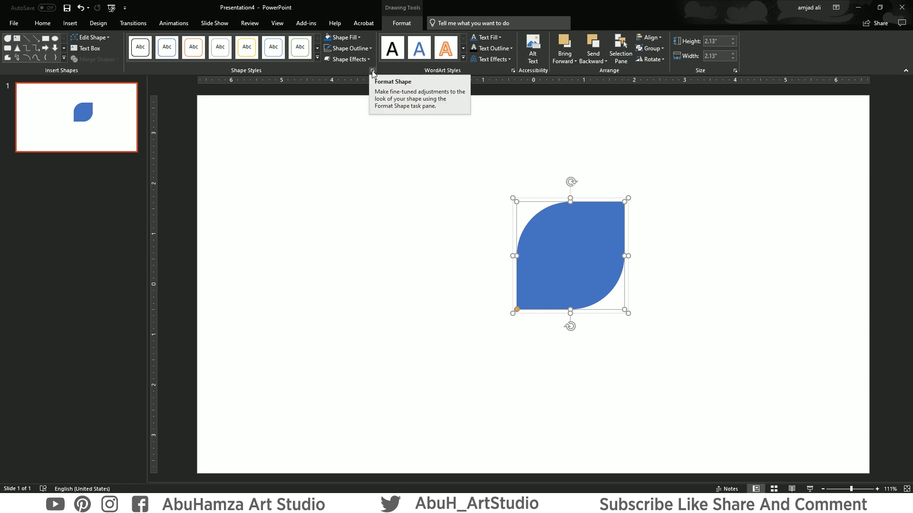
Give the leaf a gradient fill with a white left stop and a light right stop.
left_click(373, 72)
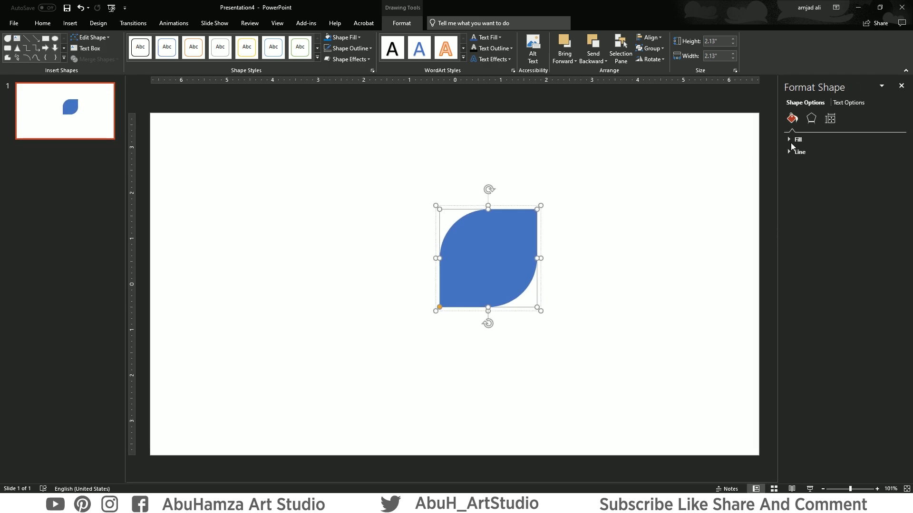
left_click(791, 144)
left_click(821, 175)
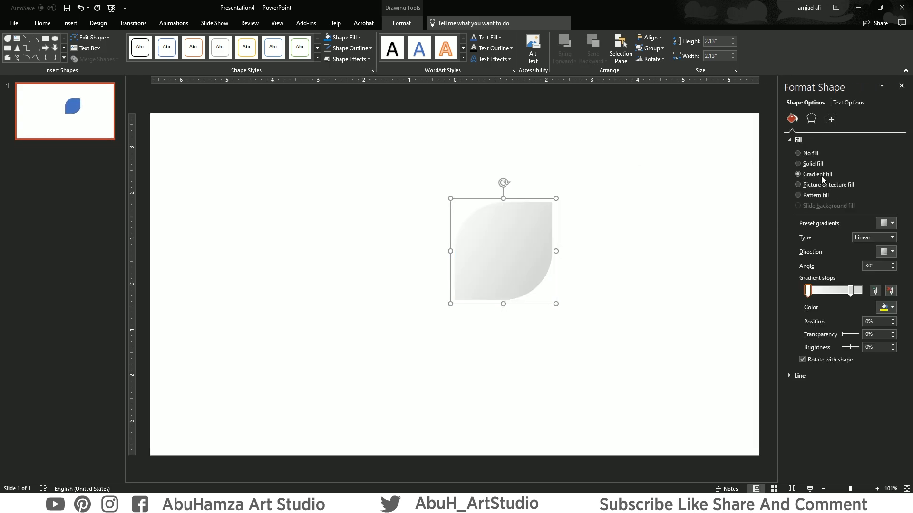
left_click(851, 291)
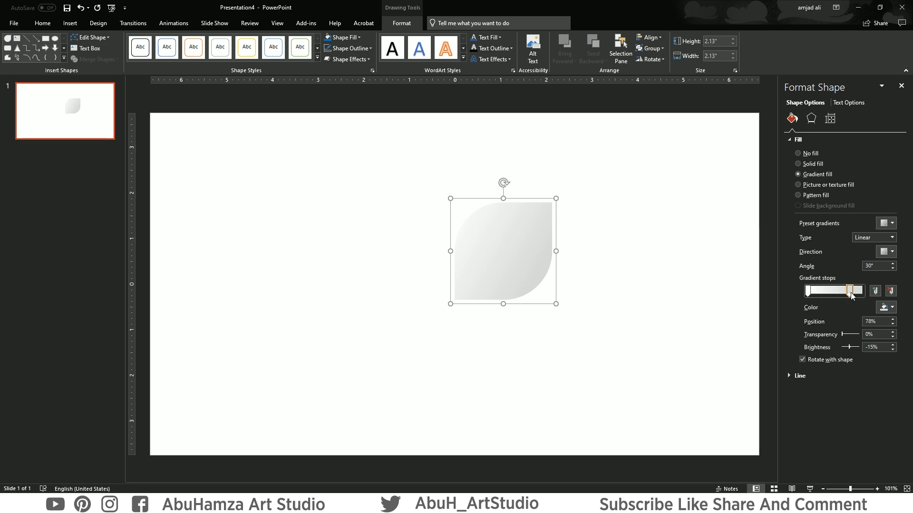
left_click_drag(851, 291, 853, 292)
left_click(807, 290)
left_click(888, 308)
left_click(835, 329)
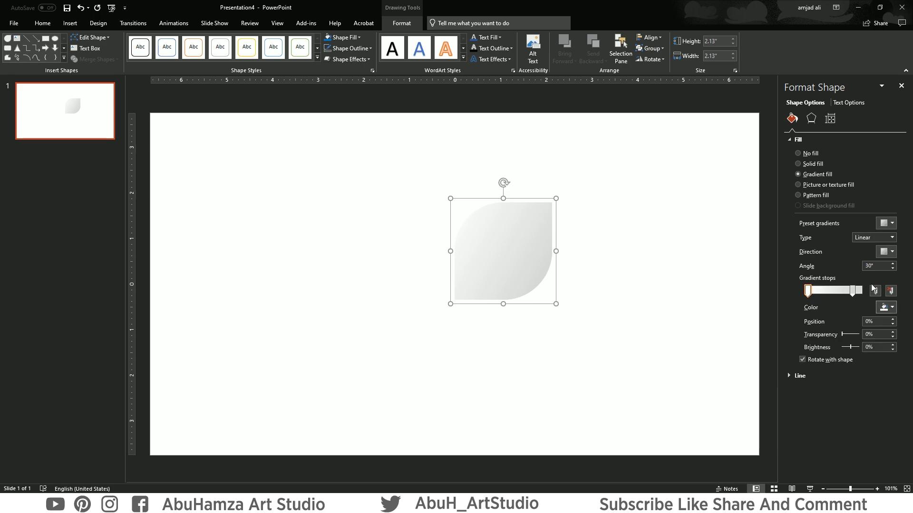
left_click(852, 291)
left_click(892, 310)
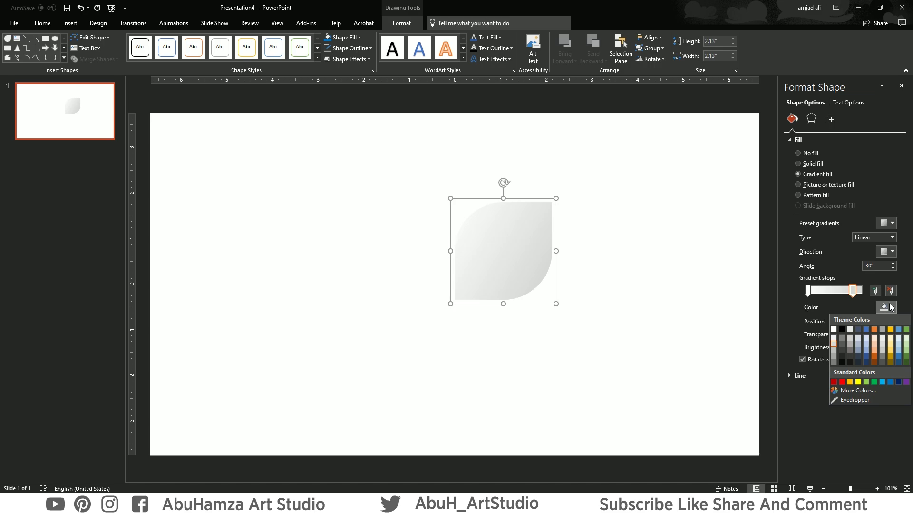
left_click(838, 324)
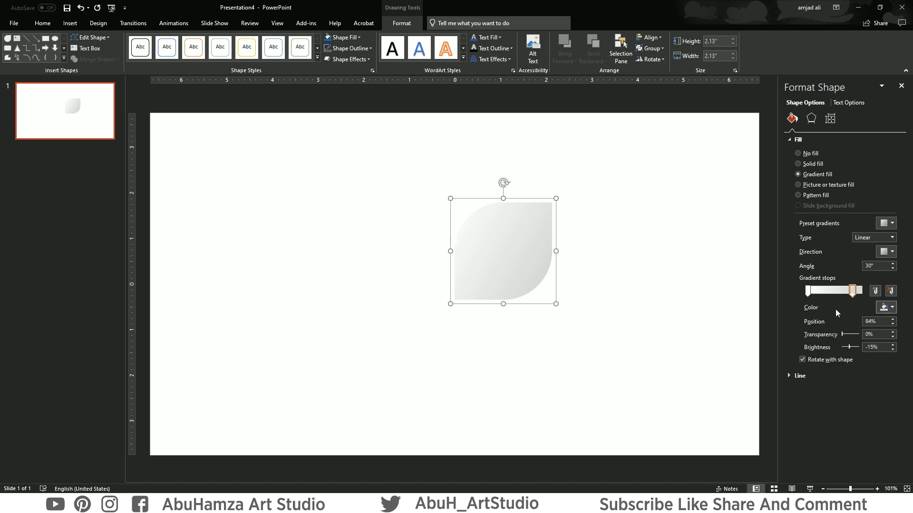
Set the right stop to 80% at -15% brightness and the gradient angle to 180°.
left_click(892, 320)
left_click(893, 325)
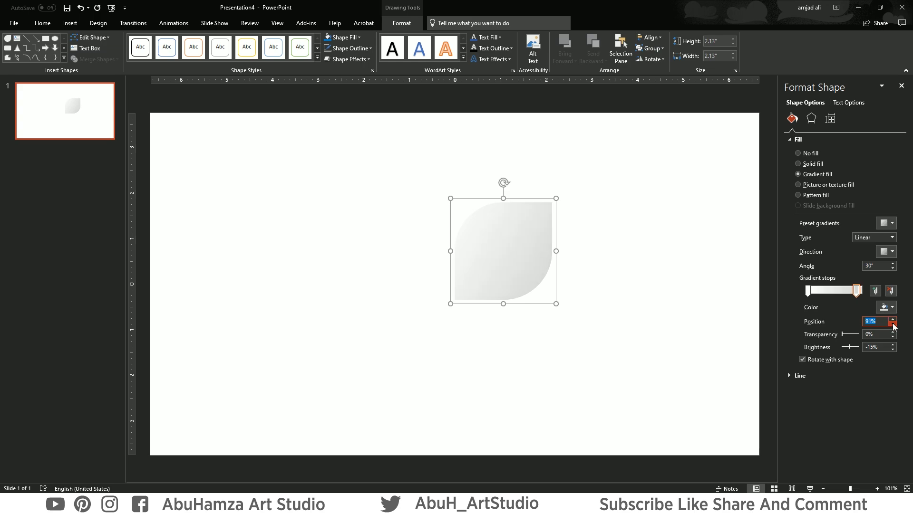
left_click(893, 325)
left_click(893, 325)
type("80")
left_click(893, 264)
left_click(893, 264)
left_click(894, 264)
left_click(893, 264)
left_click(893, 264)
left_click(893, 263)
left_click(893, 264)
left_click(893, 264)
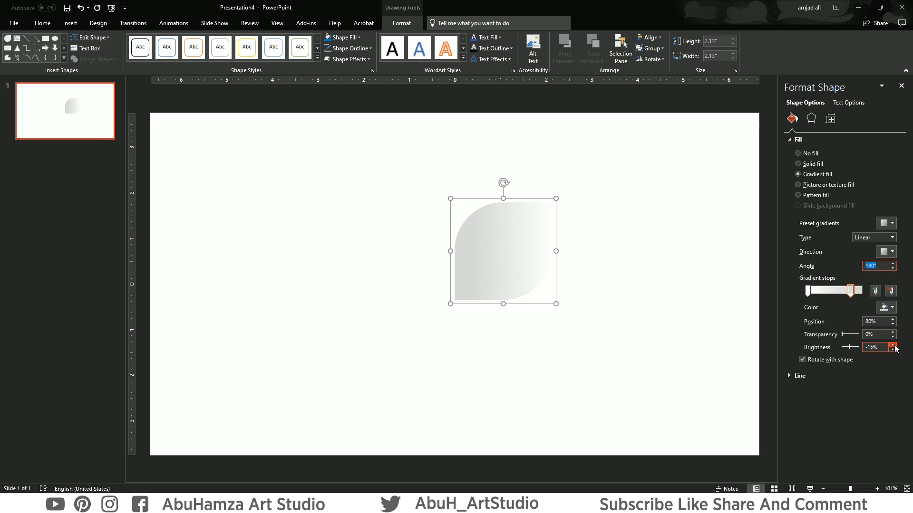
left_click(883, 347)
left_click(673, 328)
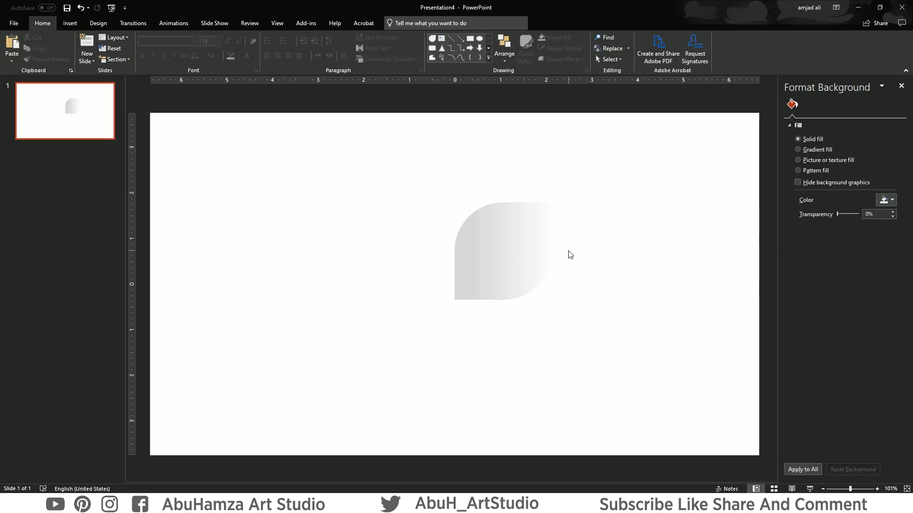
left_click(515, 246)
Apply the Outer Offset: Bottom Right shadow preset to the leaf (60% transparency, 4 pt blur).
left_click(812, 122)
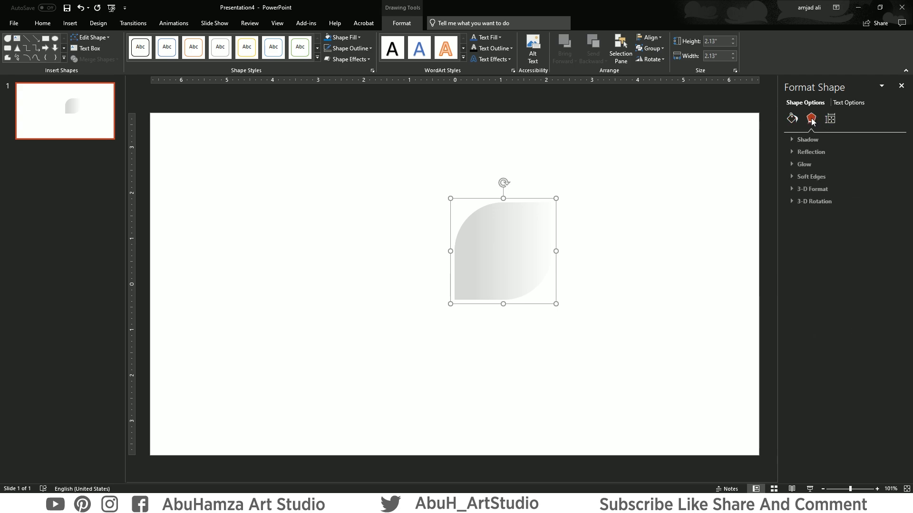
left_click(804, 140)
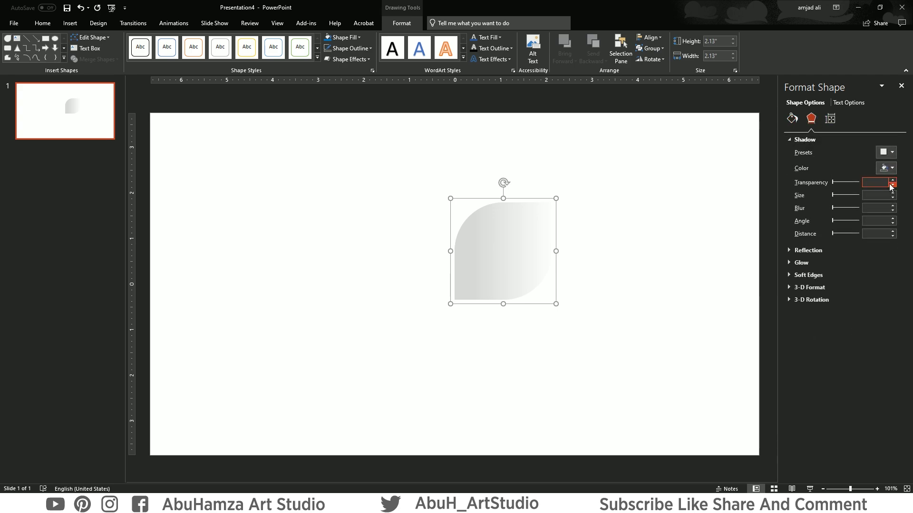
left_click(891, 153)
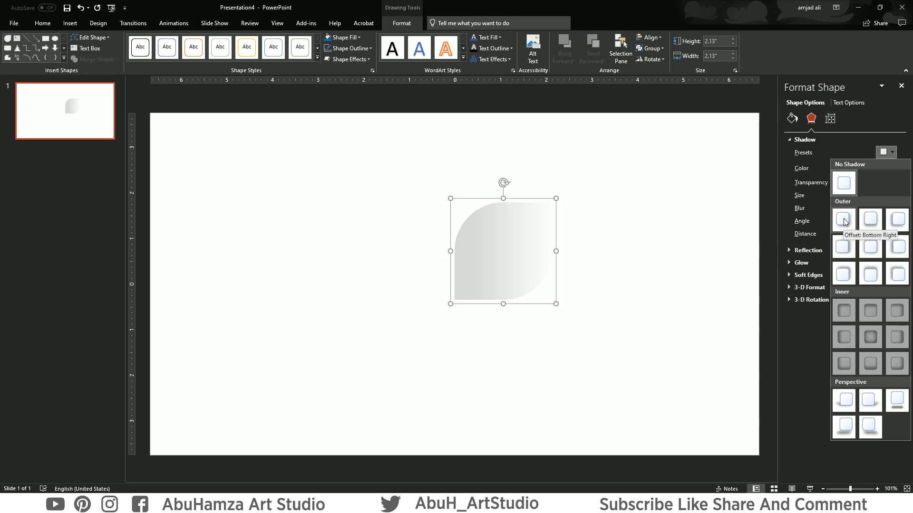
left_click(845, 220)
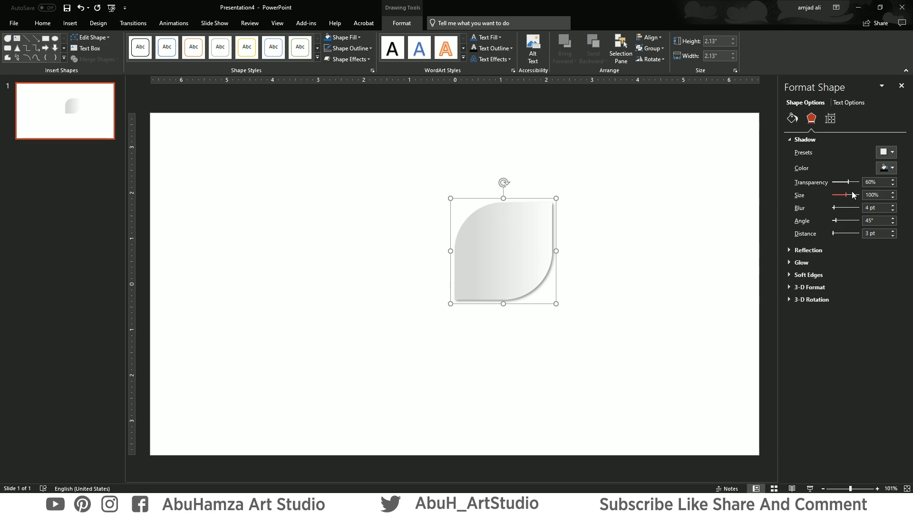
left_click(662, 304)
left_click(503, 259)
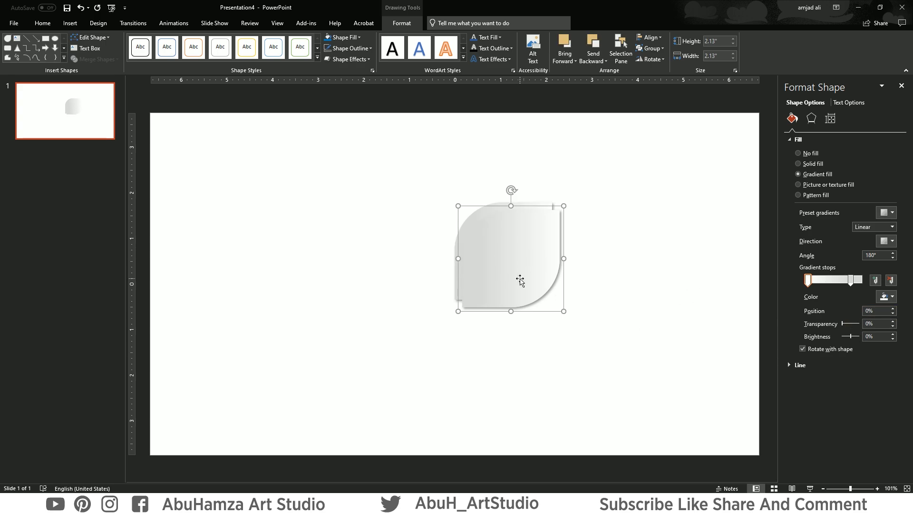
Copy the leaf to the left, rotate it Left 90° and shrink it beside the original.
left_click_drag(520, 278, 401, 266)
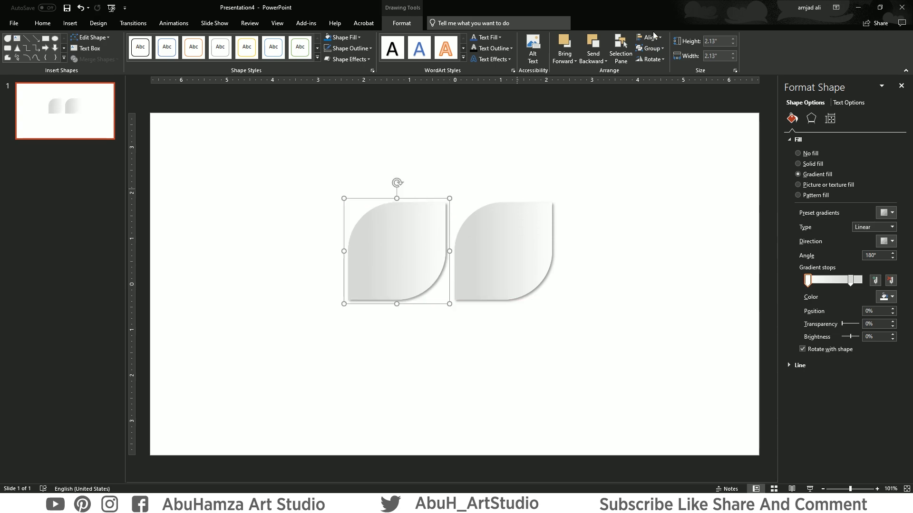
left_click(661, 58)
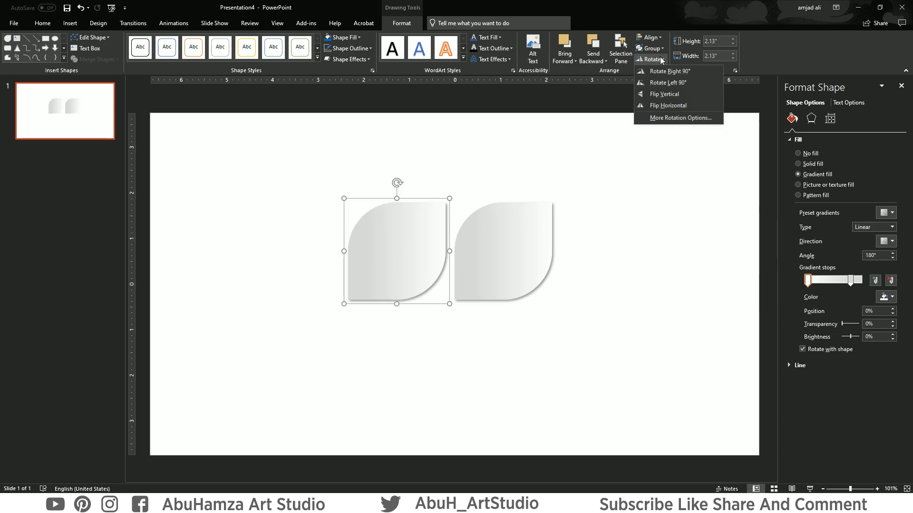
left_click(668, 84)
left_click(400, 203)
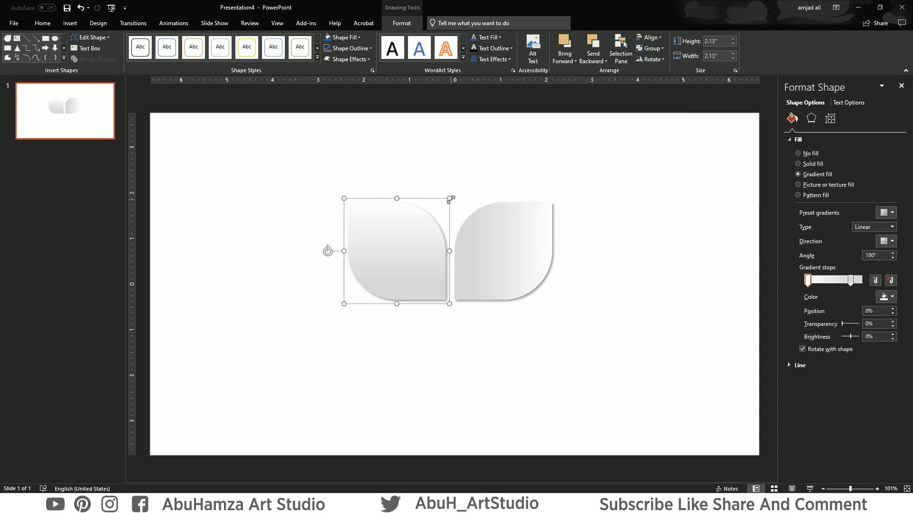
left_click_drag(450, 199, 431, 234)
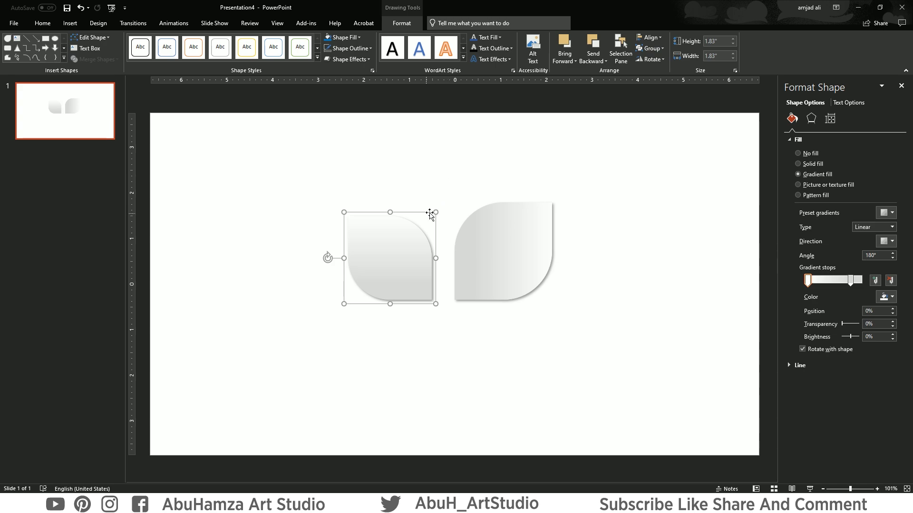
left_click_drag(434, 209, 423, 230)
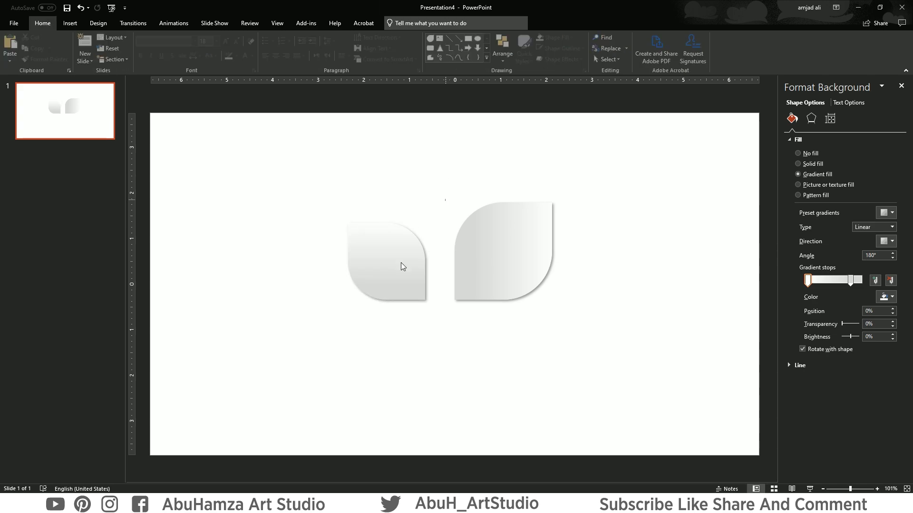
left_click_drag(401, 265, 427, 265)
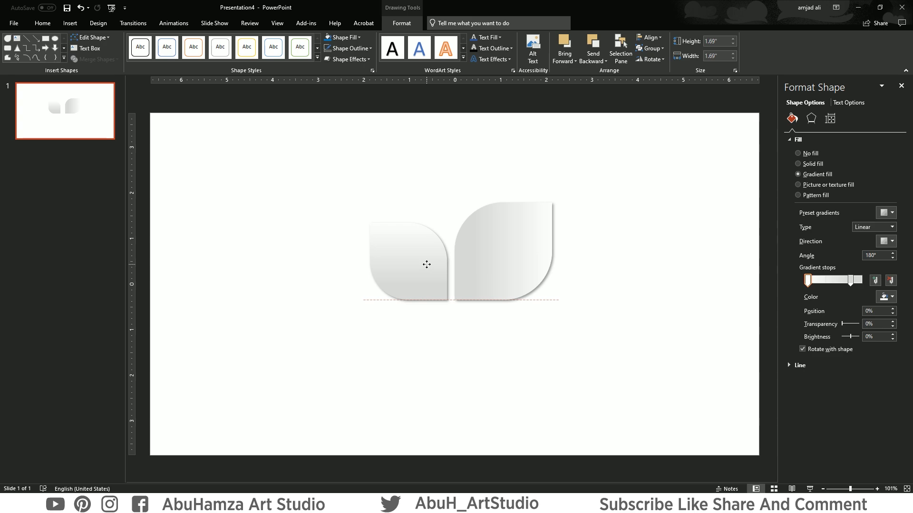
Give the left leaf a 290° gradient angle and copy it below the pair, aligned to the guides.
left_click(452, 186)
left_click(408, 275)
type("290")
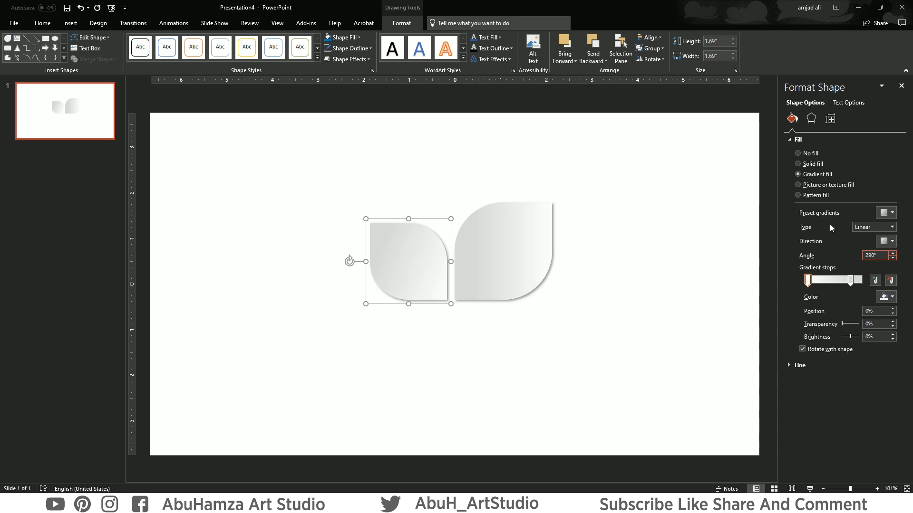
left_click(539, 336)
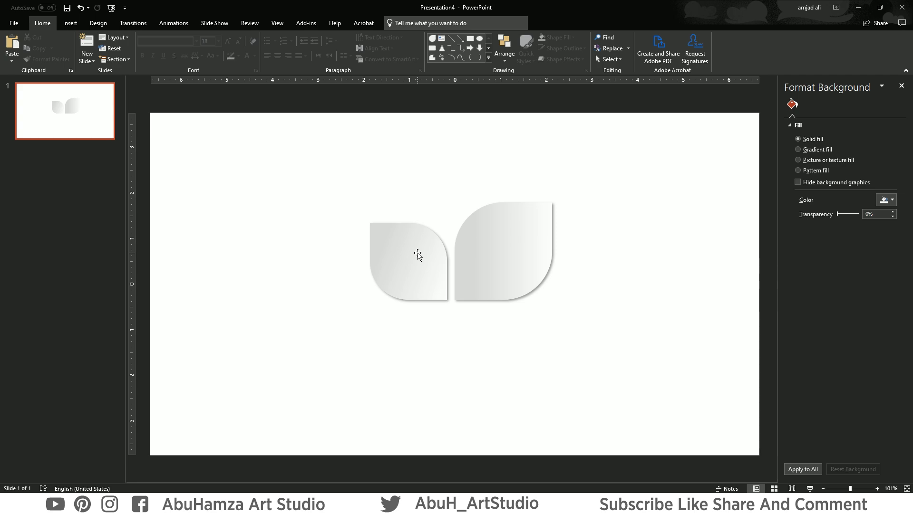
left_click(418, 256)
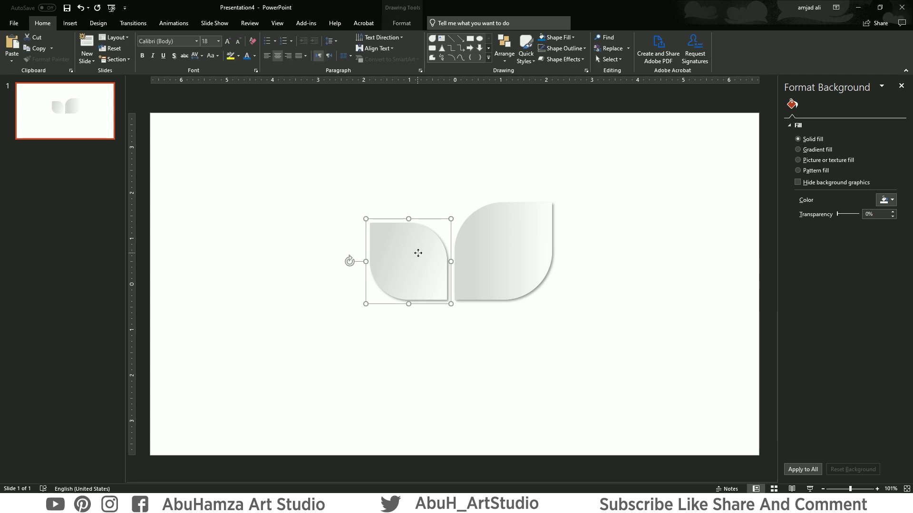
left_click_drag(419, 256, 497, 329)
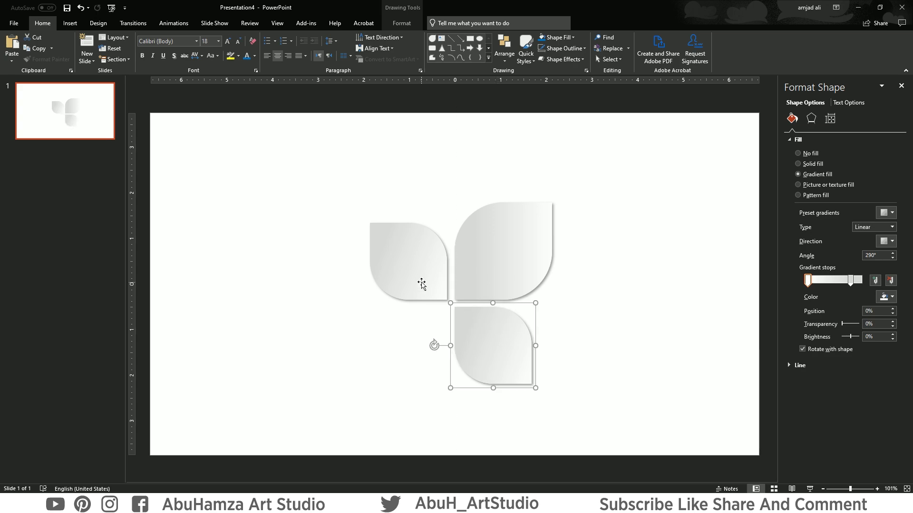
left_click_drag(421, 282, 424, 283)
left_click_drag(484, 336, 484, 338)
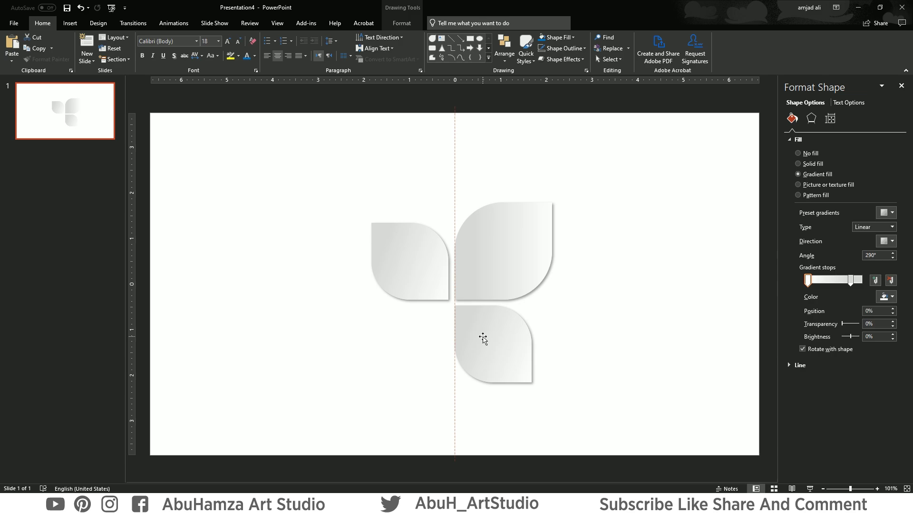
Shrink the bottom leaf and move it up and left under the right leaf.
left_click(585, 319)
left_click(495, 336)
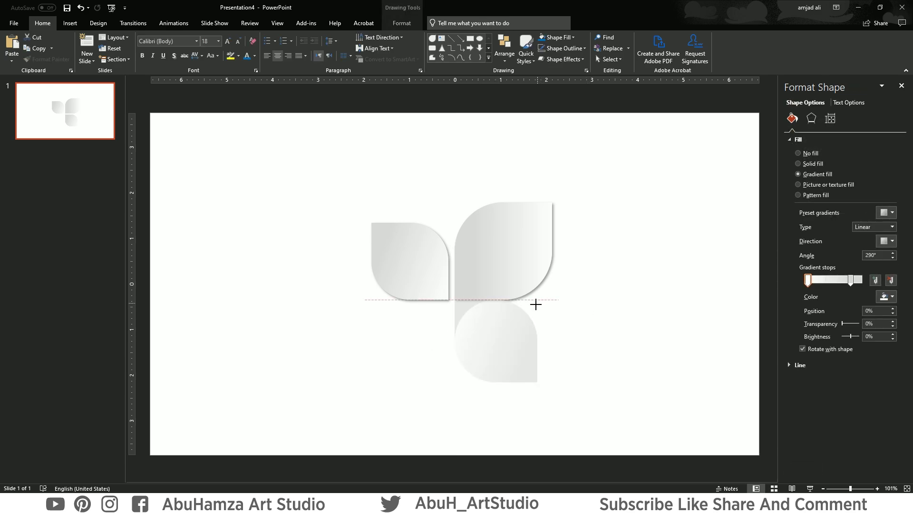
left_click_drag(536, 302, 526, 318)
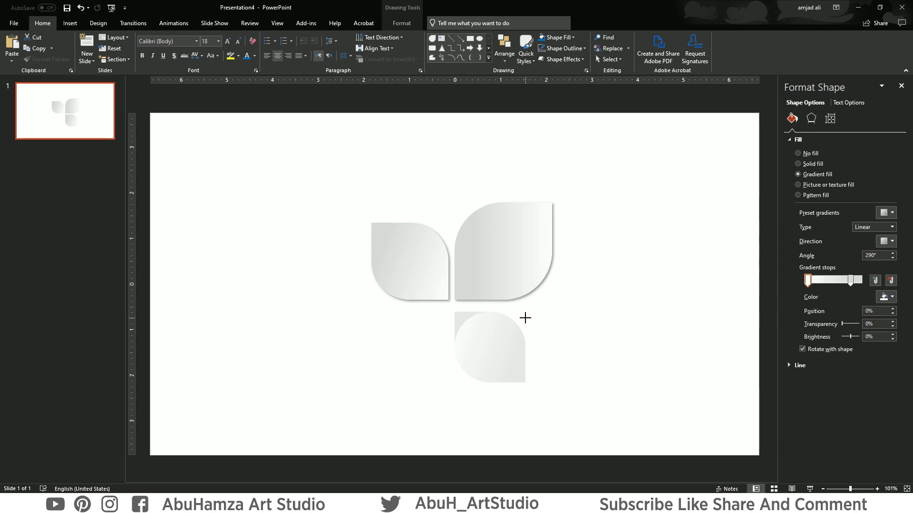
left_click_drag(525, 319, 501, 332)
left_click(555, 322)
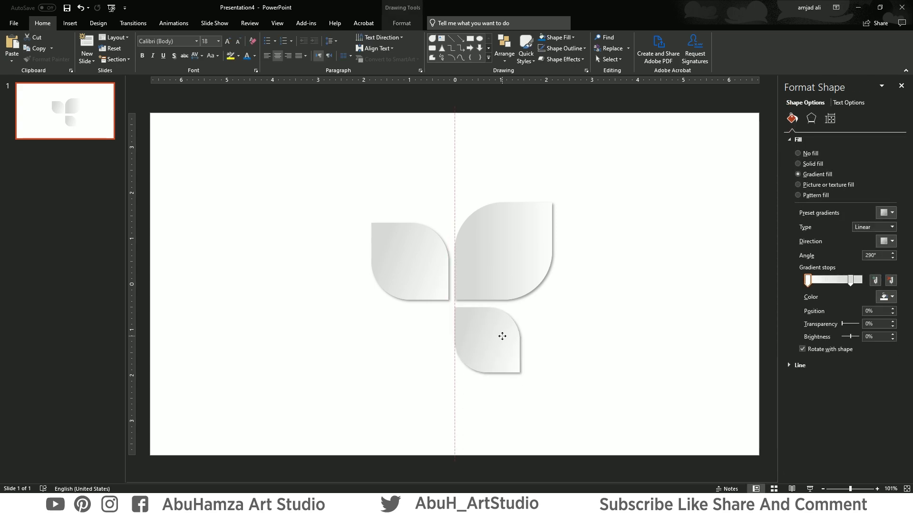
left_click(601, 333)
left_click(503, 347)
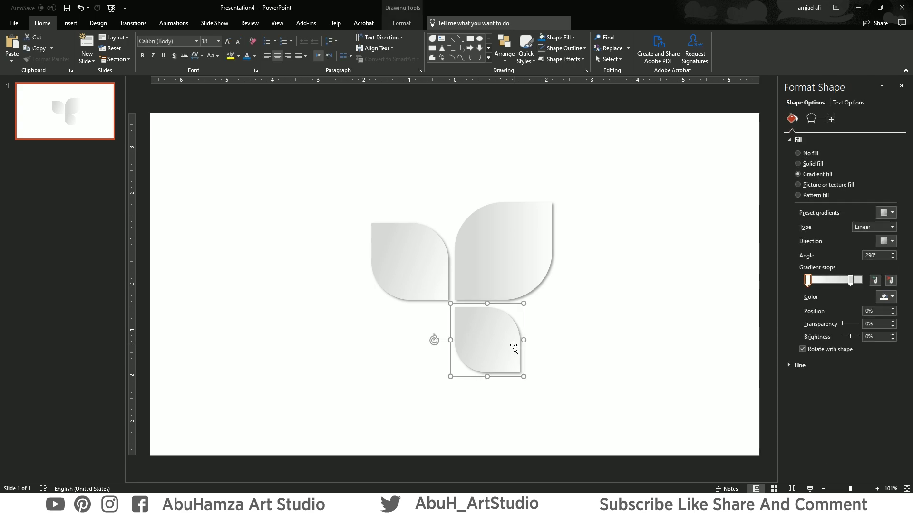
Duplicate the bottom leaf, then rotate, shrink and align the copy at the bottom left.
key("ctrl+d")
left_click_drag(513, 347, 428, 338)
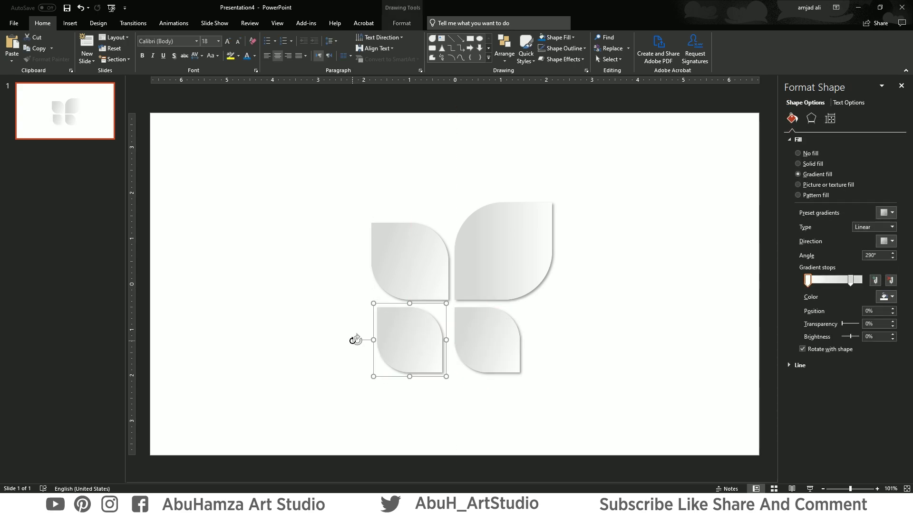
left_click_drag(353, 341, 416, 302)
left_click_drag(419, 334, 424, 333)
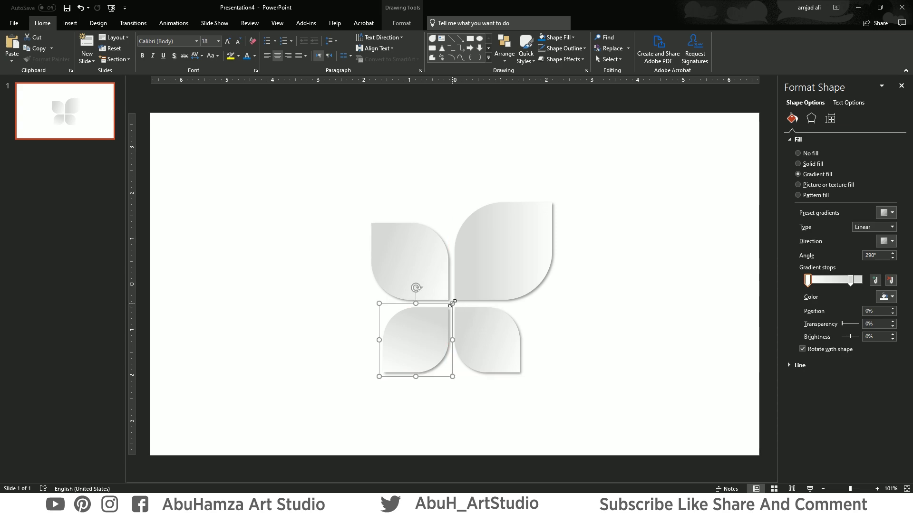
left_click_drag(452, 304, 438, 318)
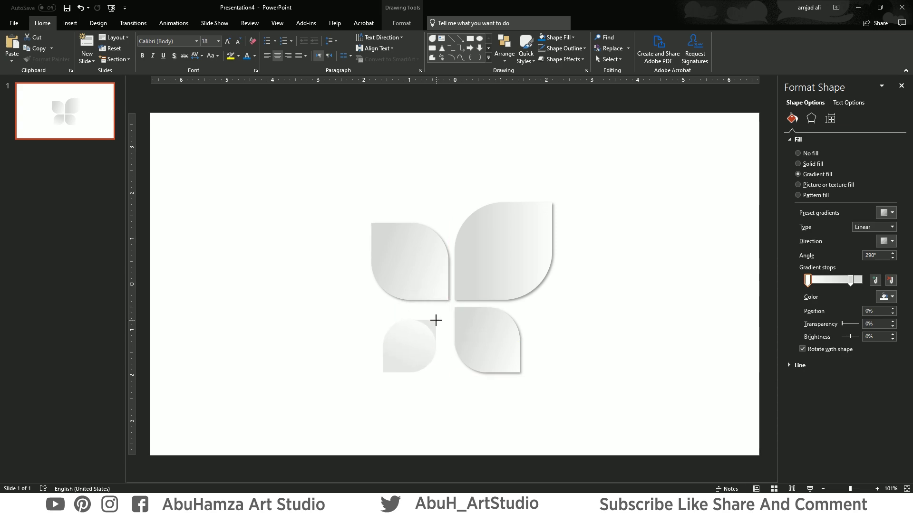
left_click_drag(425, 336, 436, 324)
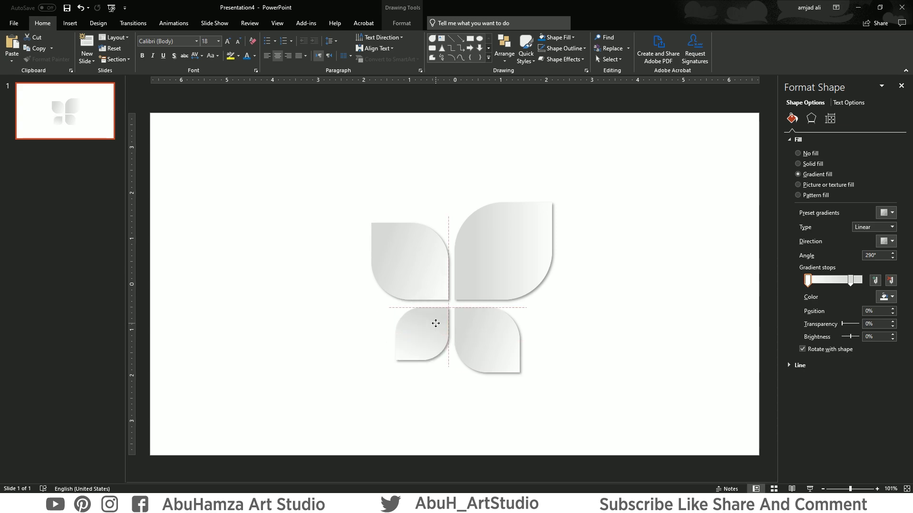
Copy a leaf to the top-left and enlarge it, then add a smaller copy at bottom-left.
left_click(451, 394)
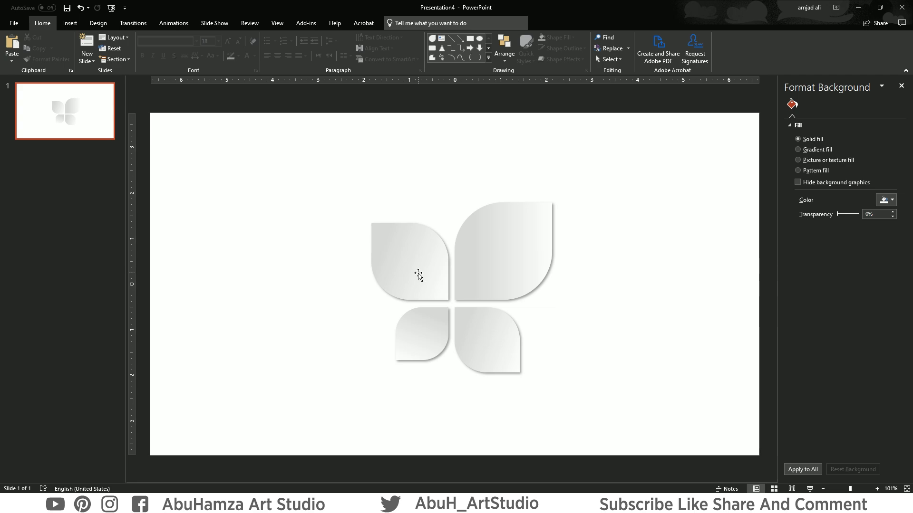
left_click(418, 274)
left_click_drag(420, 274, 264, 219)
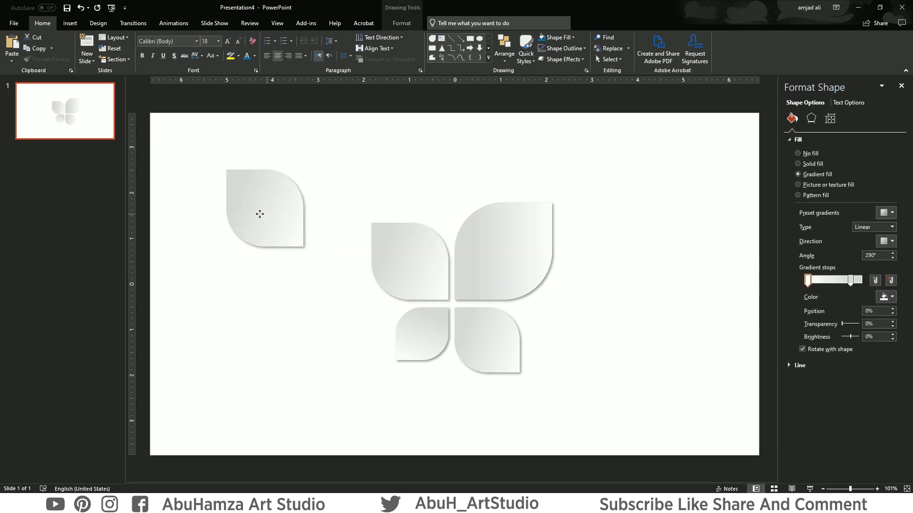
left_click_drag(305, 170, 315, 160)
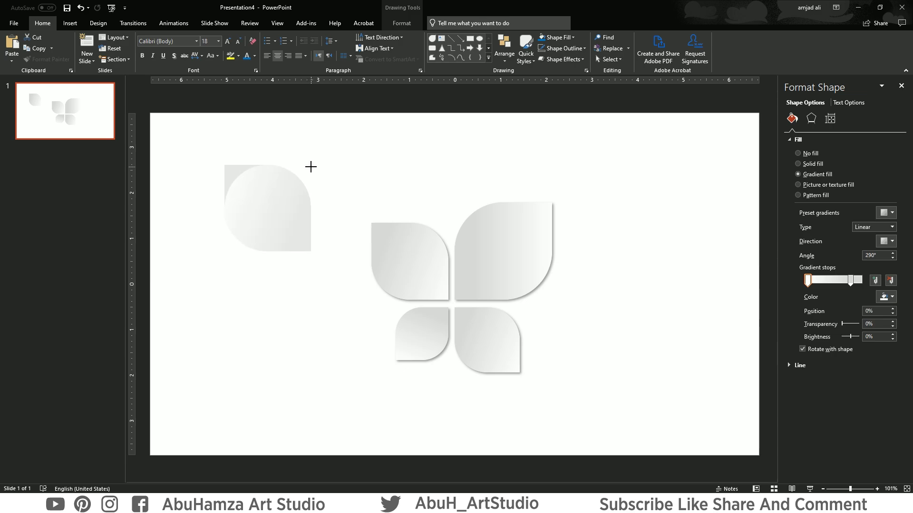
left_click(358, 169)
left_click(279, 198)
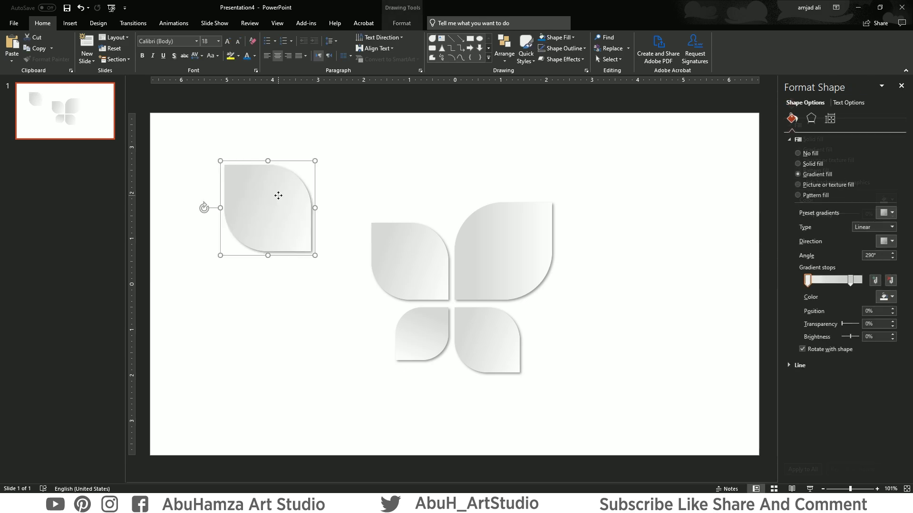
left_click_drag(278, 210, 268, 339)
mouse_move(311, 298)
left_mouse_down()
mouse_move(253, 335)
mouse_move(423, 405)
mouse_move(378, 409)
mouse_move(566, 402)
mouse_move(476, 410)
left_mouse_up()
Add small leaf copies along the bottom plus a large and a smaller copy on the right.
left_click(424, 405)
left_click(476, 101)
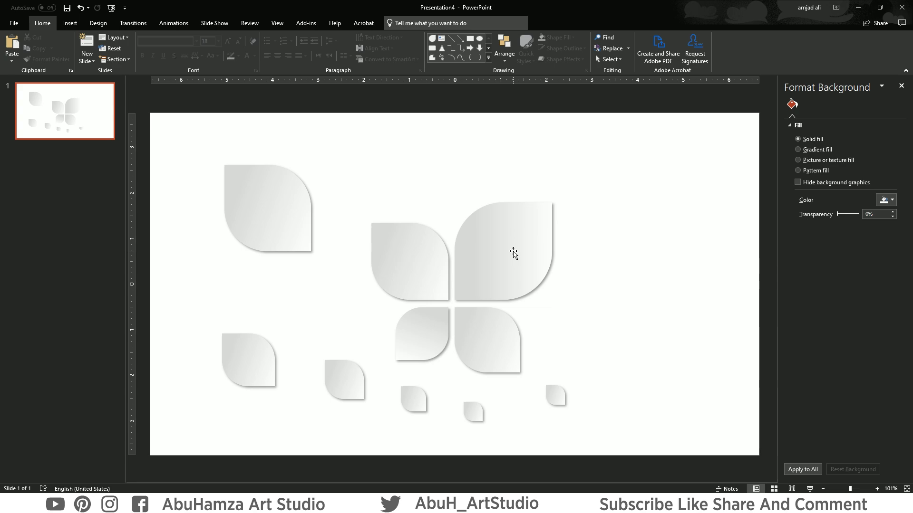
mouse_move(513, 253)
left_mouse_down()
mouse_move(672, 265)
mouse_move(658, 233)
mouse_move(654, 346)
mouse_move(677, 329)
left_mouse_up()
left_click_drag(640, 367, 603, 351)
left_click(680, 336)
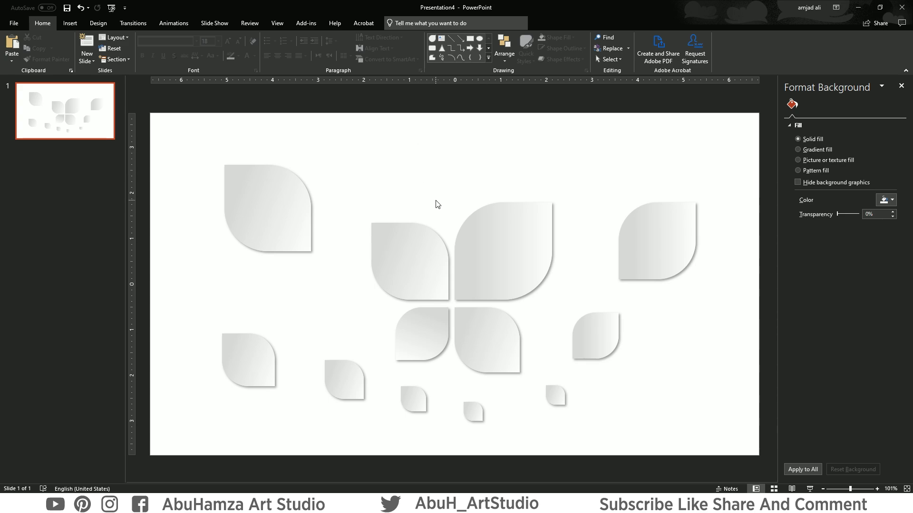
Insert the bar chart, line chart, funnel and lightbulb icons from Analytics and move them right.
left_click(70, 23)
left_click(183, 45)
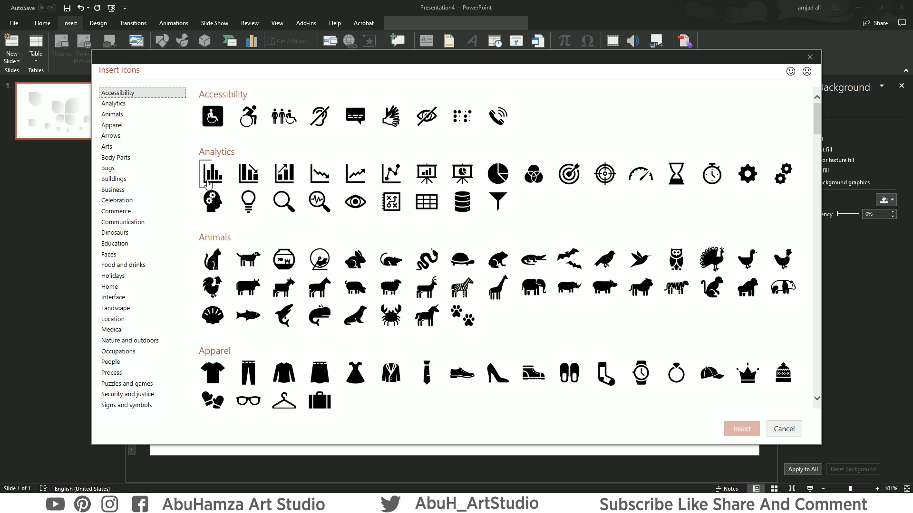
left_click(224, 188)
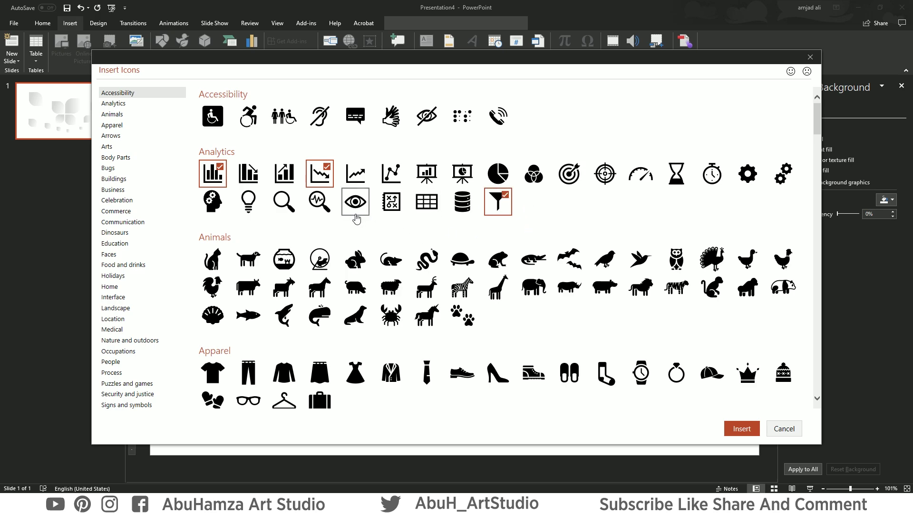
left_click(256, 217)
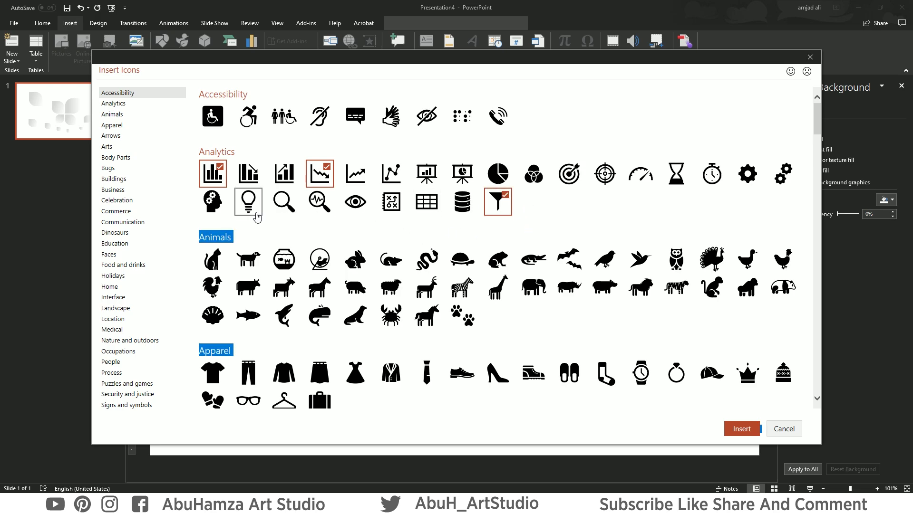
left_click(740, 431)
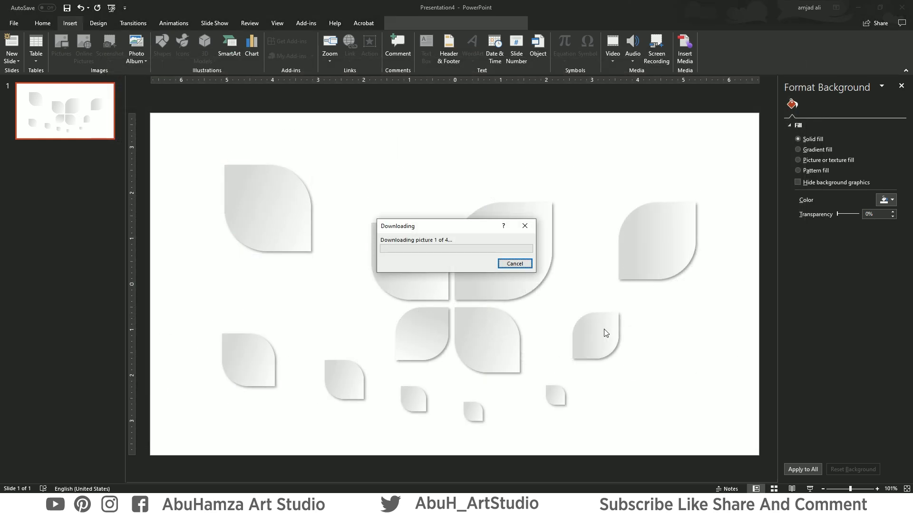
mouse_move(474, 301)
left_mouse_down()
mouse_move(680, 329)
mouse_move(626, 395)
mouse_move(479, 278)
mouse_move(473, 284)
left_mouse_up()
Fill the lightbulb icon with White, Background 1, Darker 35% grey.
left_click(688, 390)
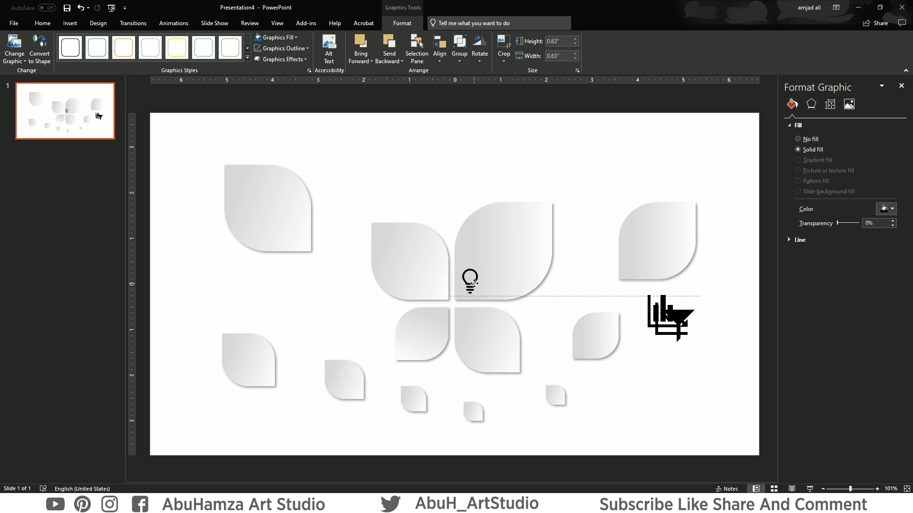
right_click(475, 284)
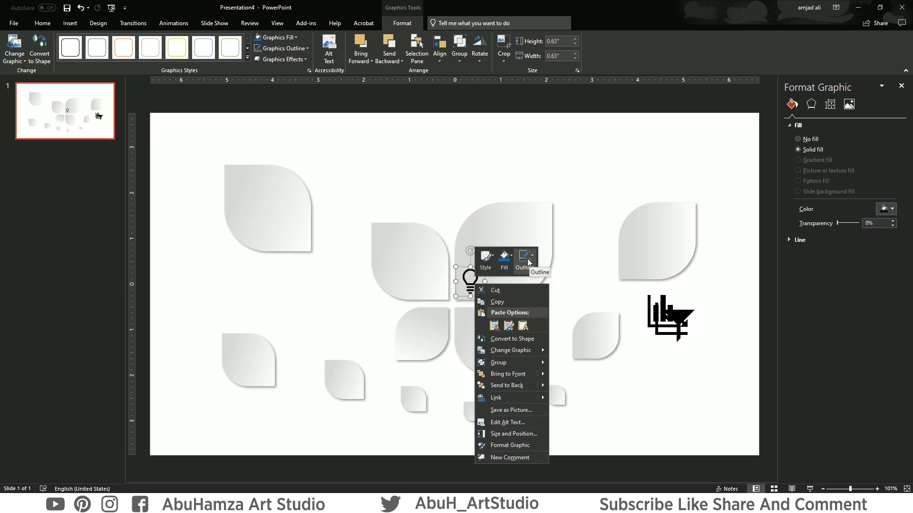
left_click(508, 263)
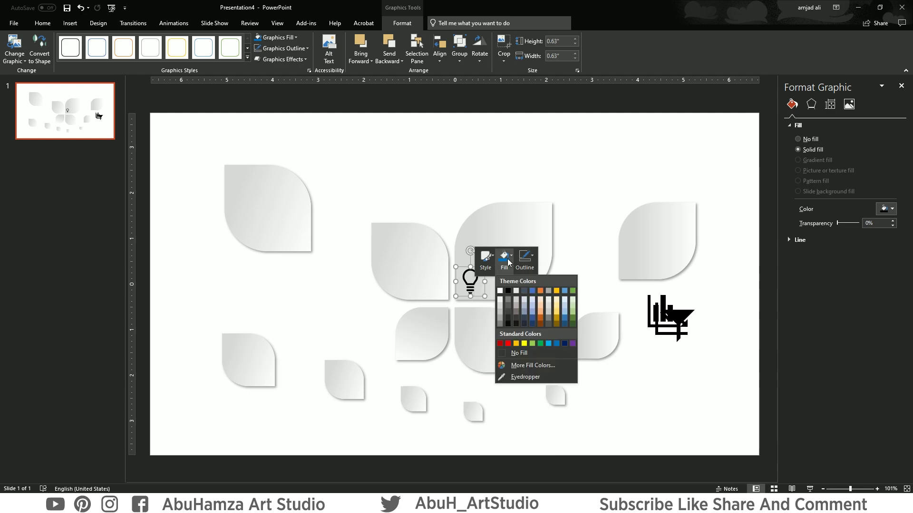
left_click(500, 320)
Move the funnel icon onto the left leaf and make it grey.
left_click(570, 297)
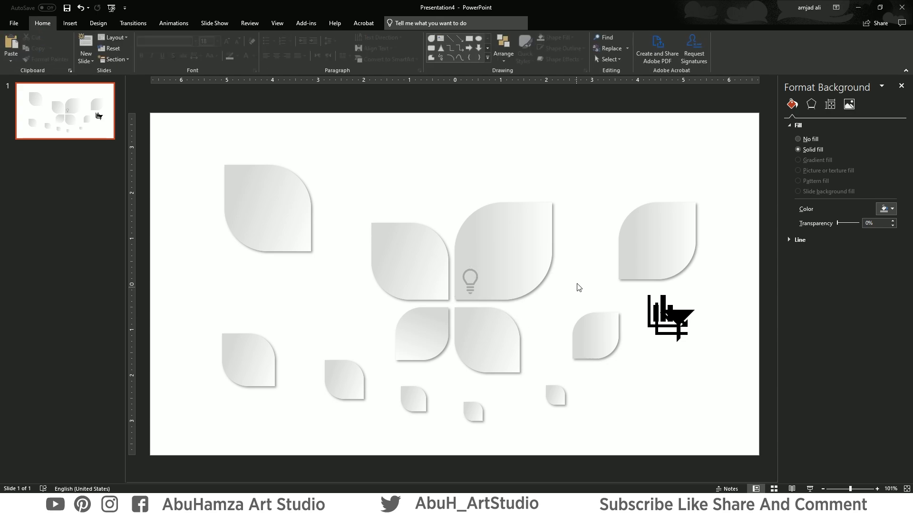
left_click_drag(688, 324, 425, 277)
right_click(436, 285)
left_click(469, 261)
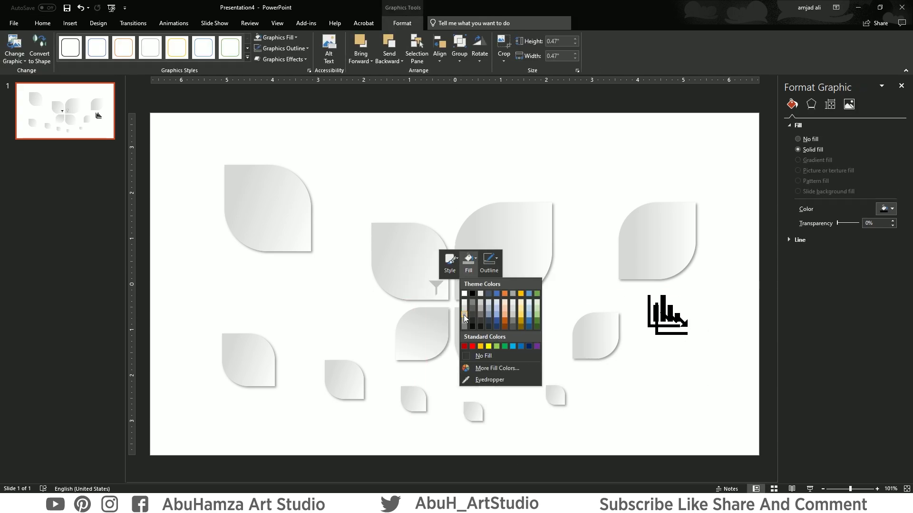
left_click(471, 308)
Place the line-chart icon on the right leaf and make it grey.
left_click(584, 285)
mouse_move(677, 319)
left_mouse_down()
mouse_move(646, 254)
mouse_move(636, 262)
left_mouse_up()
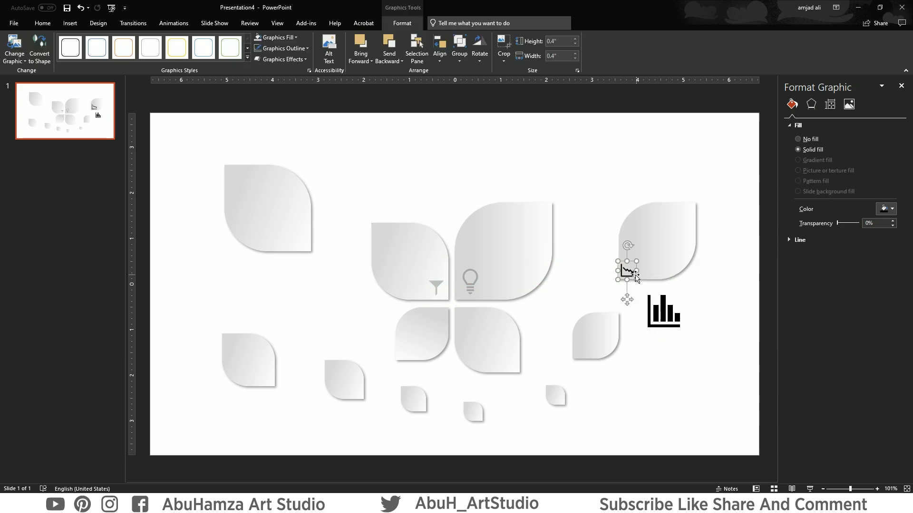
right_click(628, 269)
left_click(667, 251)
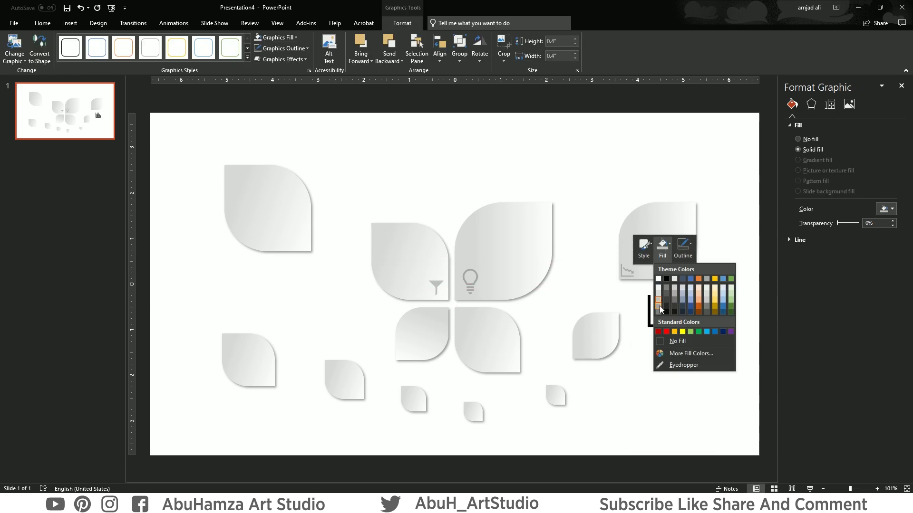
left_click(657, 300)
left_click_drag(630, 274, 635, 270)
Shrink the bar-chart icon to 0.5" on the top-left leaf and make it grey.
left_click_drag(665, 318, 293, 233)
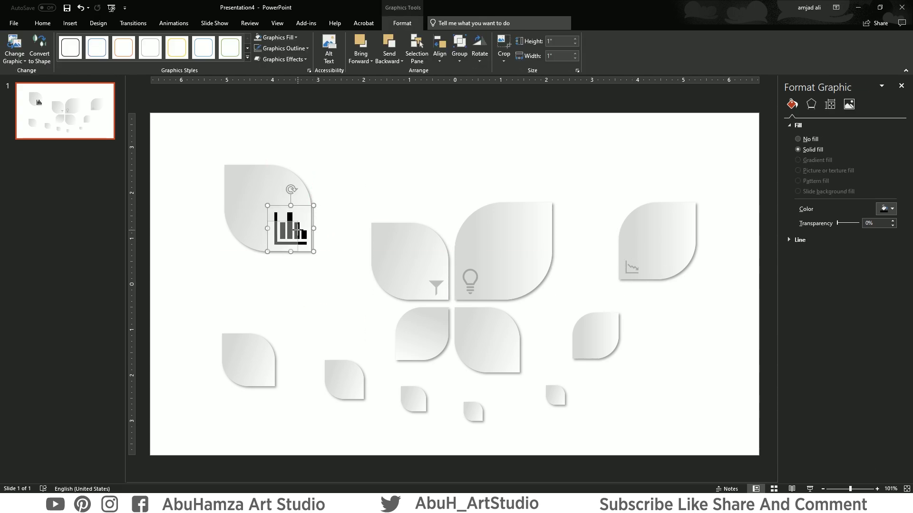
left_click_drag(266, 201, 297, 238)
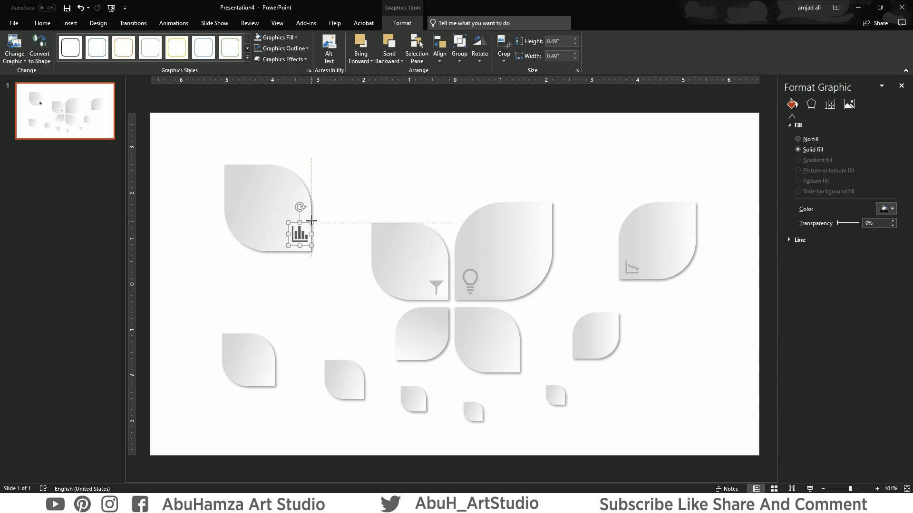
right_click(297, 235)
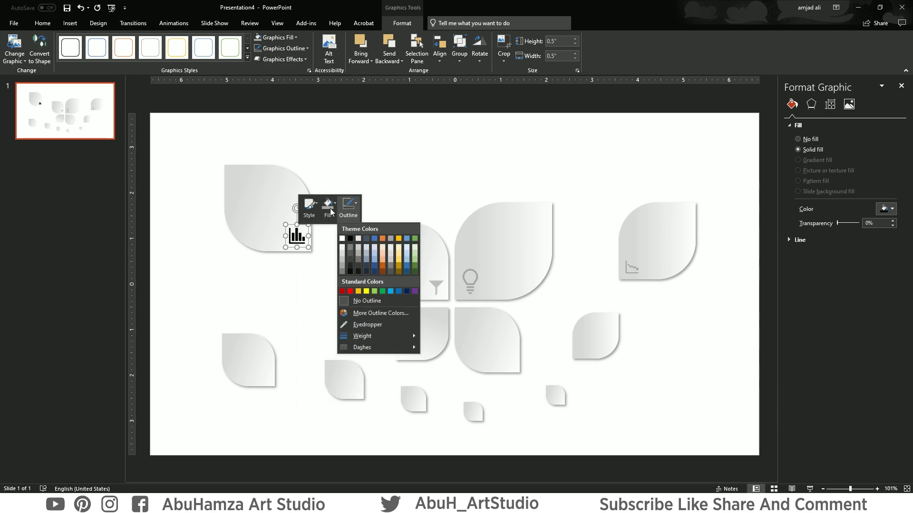
left_click(327, 205)
left_click(323, 261)
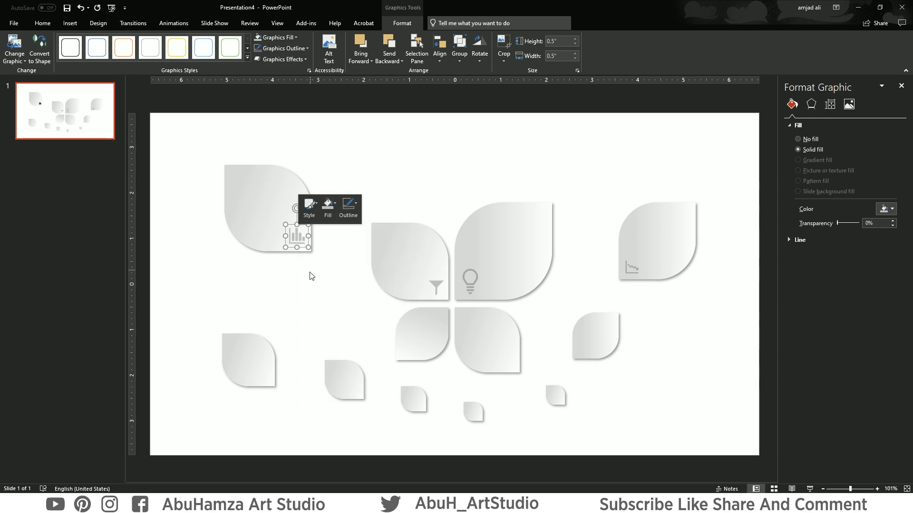
left_click(327, 290)
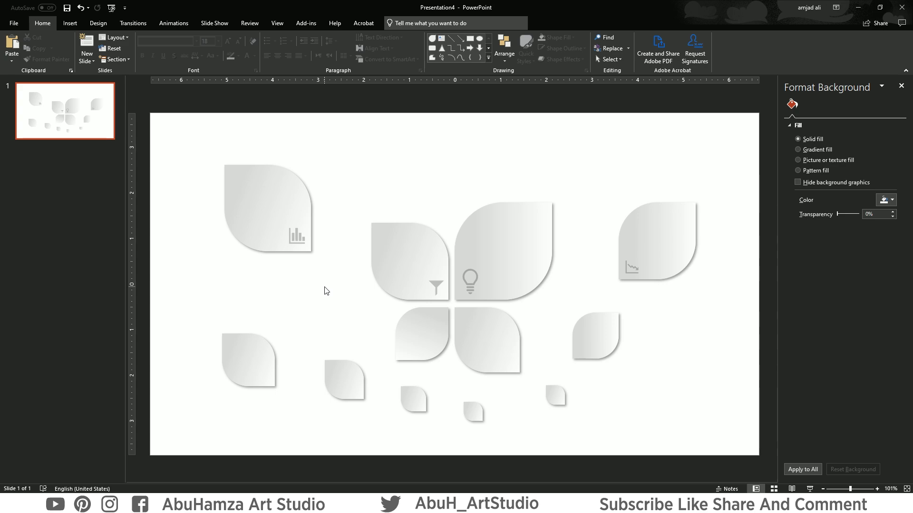
Enlarge the line-chart icon slightly to 0.48".
left_click(636, 270)
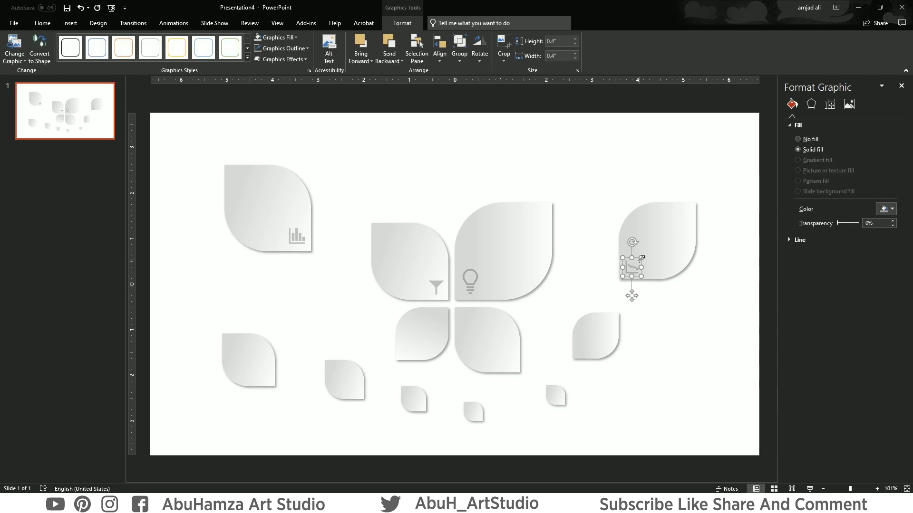
left_click_drag(644, 255, 645, 253)
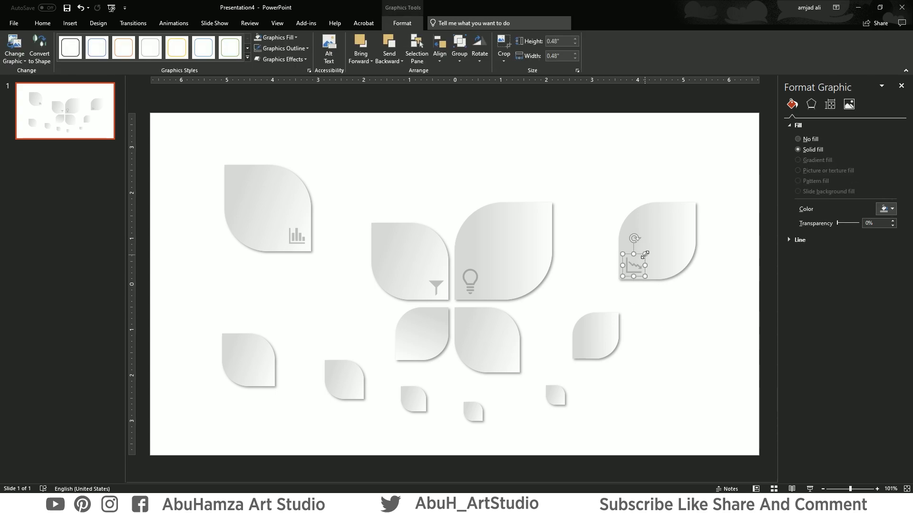
left_click(652, 302)
left_click(630, 269)
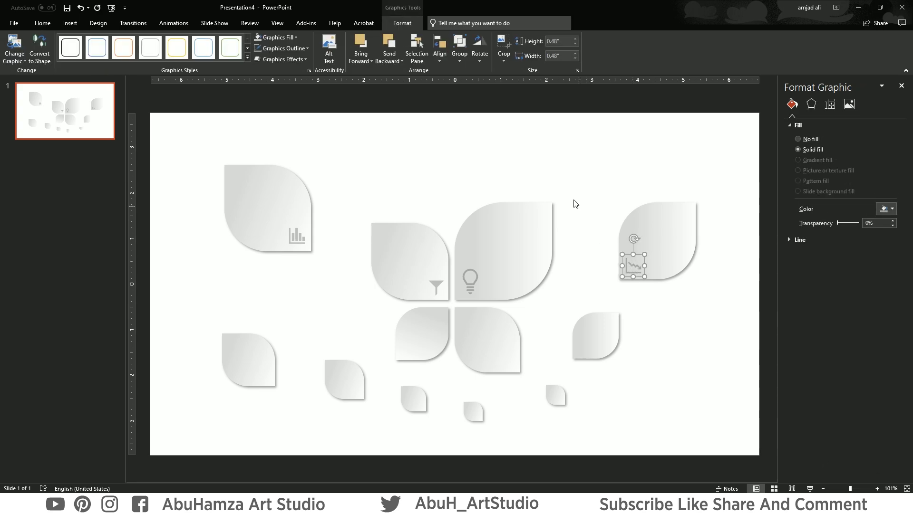
left_click(566, 181)
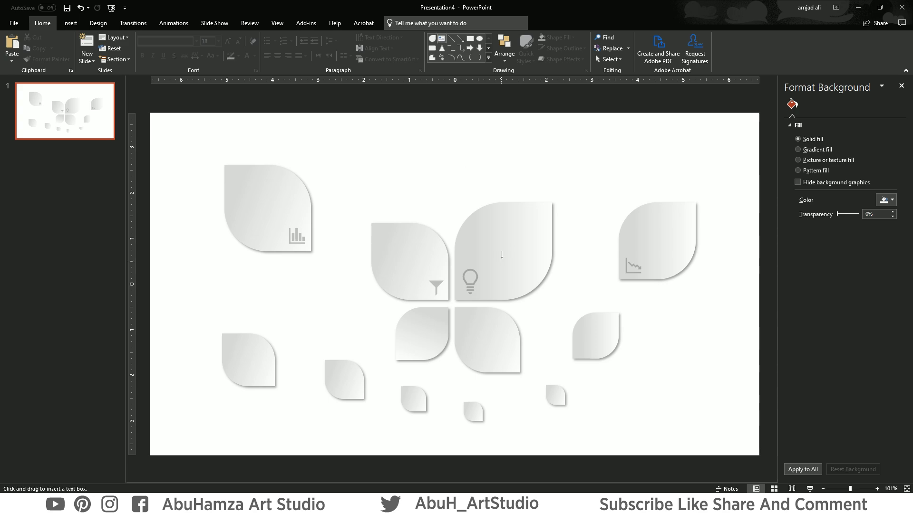
Add a bold '01 OPTION' text box on the central leaf and move it higher.
left_click_drag(475, 224, 540, 243)
type("OP")
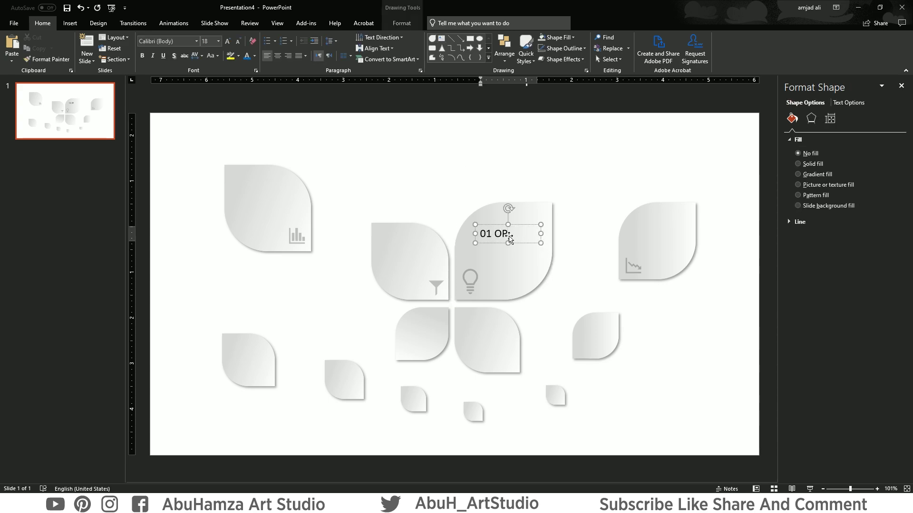
key("BackSpace")
type("ON")
left_click_drag(480, 233, 546, 219)
key("ctrl+b")
left_click(494, 195)
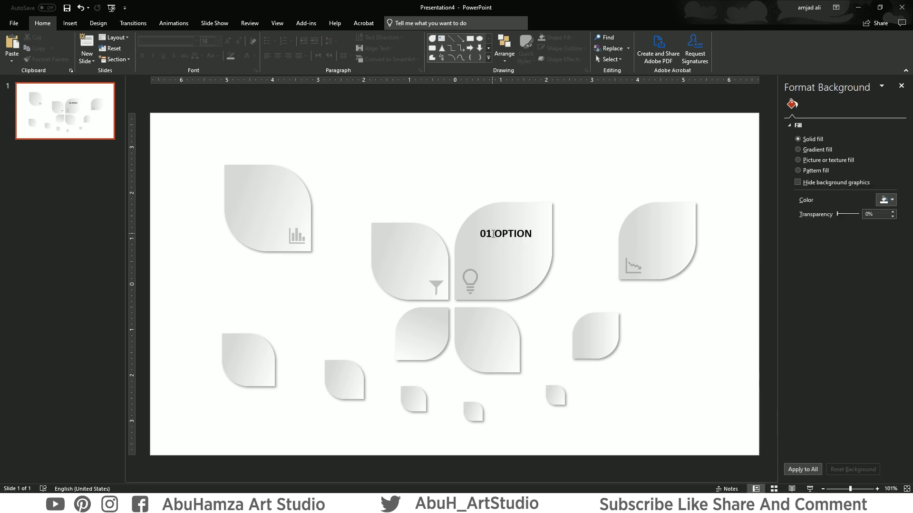
left_click_drag(476, 235, 480, 222)
Colour the 01 OPTION label text red.
right_click(481, 219)
left_click(511, 194)
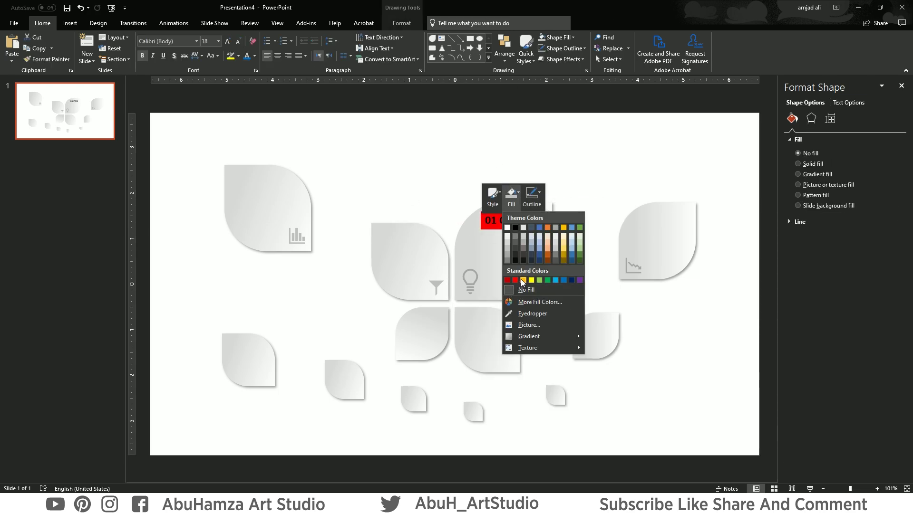
left_click(532, 194)
left_click(534, 279)
triple_click(519, 221)
left_click(615, 206)
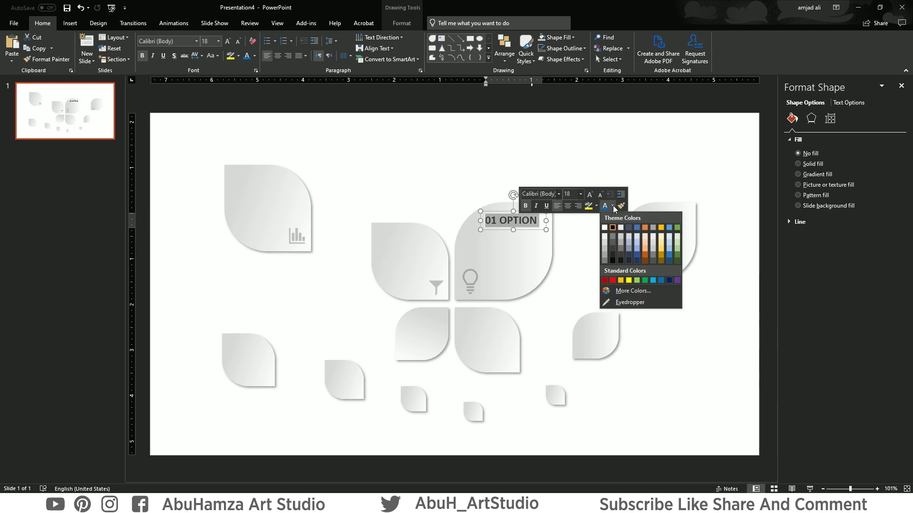
left_click(606, 273)
left_click(488, 161)
Copy the label to the left leaf as an orange, 16 pt '02 OPTION'.
left_click(488, 220)
mouse_move(487, 221)
left_mouse_down()
mouse_move(492, 230)
mouse_move(374, 241)
left_mouse_up()
left_click(490, 230)
triple_click(403, 238)
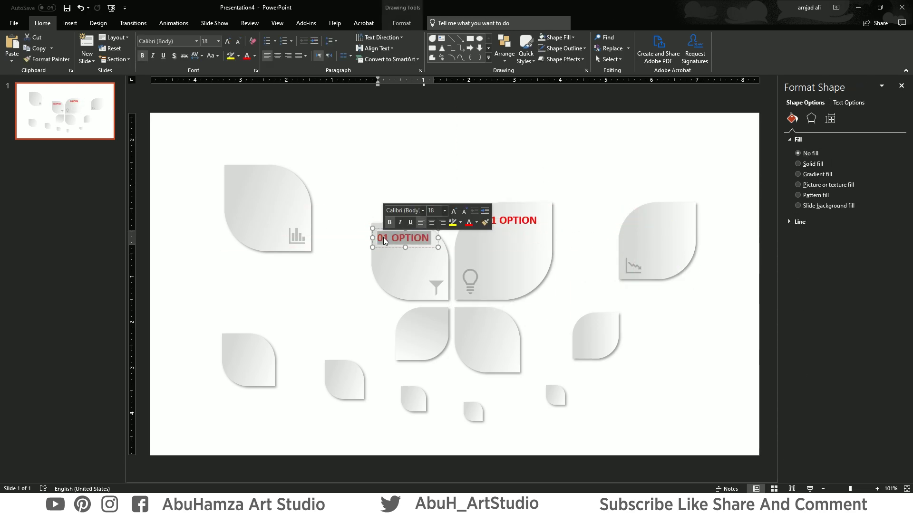
left_click(465, 213)
right_click(415, 238)
left_click(509, 224)
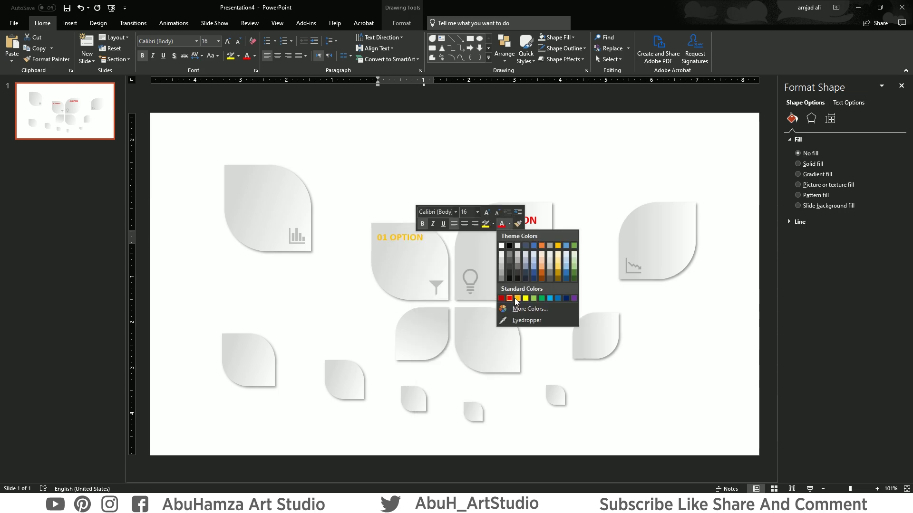
left_click(519, 299)
left_click(361, 190)
double_click(382, 237)
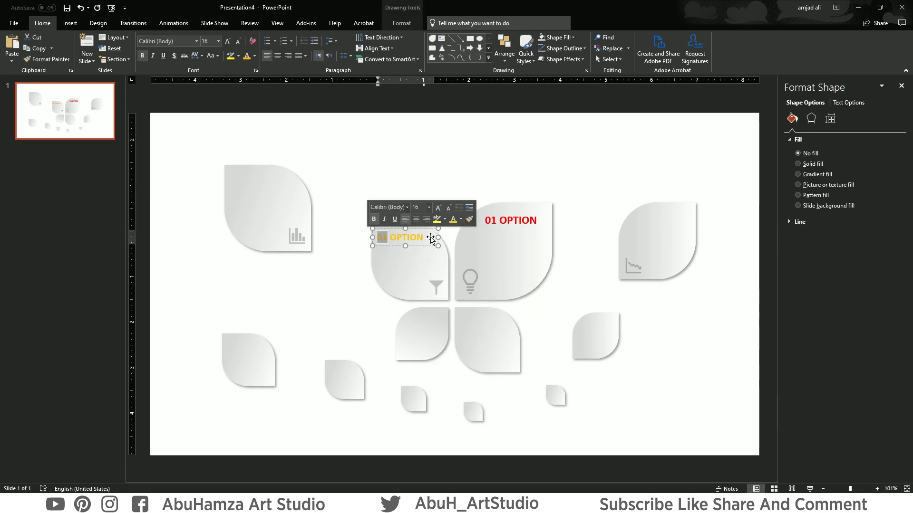
type("02")
Copy the label to the top-left leaf as a green '03 OPTION'.
left_click(384, 215)
left_click(380, 237)
left_click_drag(380, 237, 238, 186)
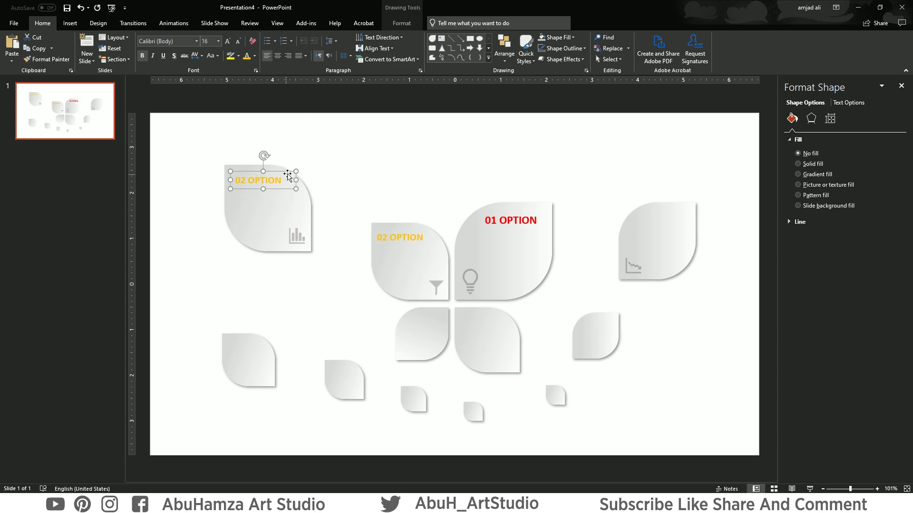
double_click(240, 181)
type("03")
triple_click(254, 180)
left_click(347, 163)
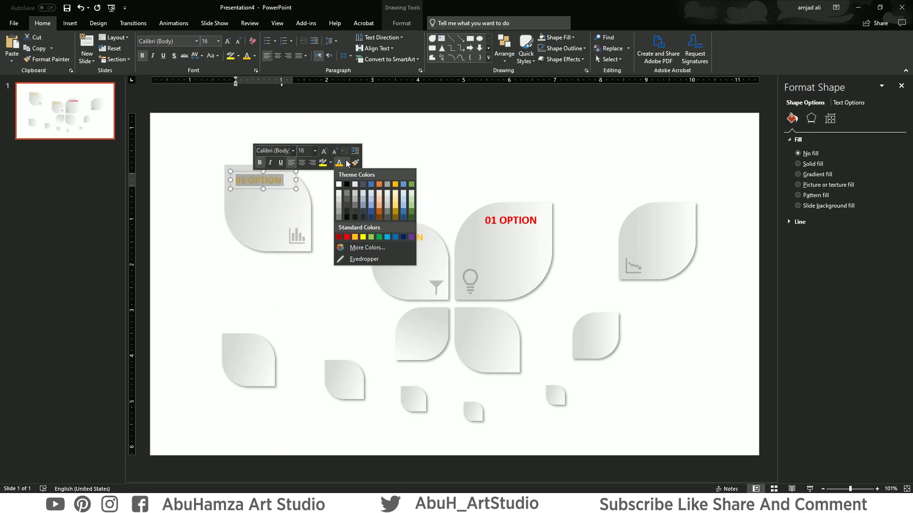
left_click(372, 240)
Copy the label to the right leaf as a blue '04 OPTION'.
left_click(238, 180)
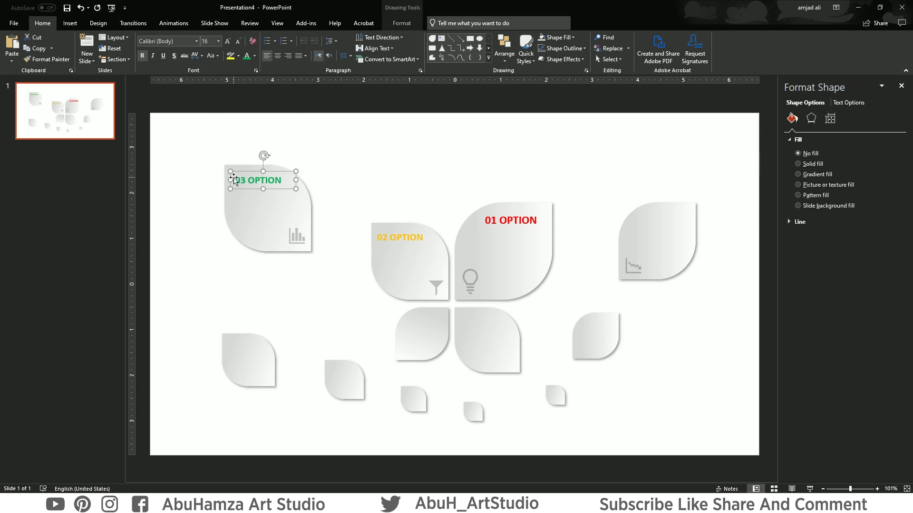
left_click_drag(231, 179, 638, 214)
double_click(649, 214)
type("04 OPTION")
left_click(448, 173)
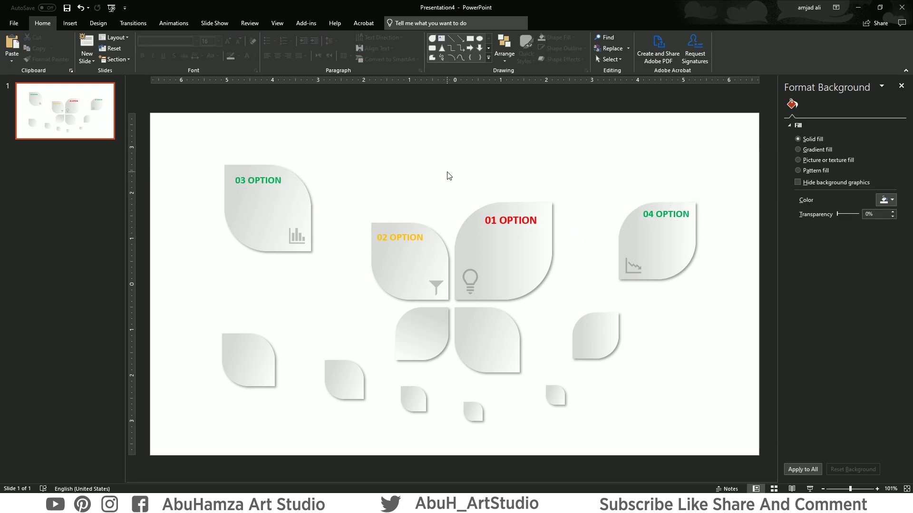
triple_click(652, 214)
left_click(745, 199)
left_click(736, 304)
Paste a description text box onto the 01 leaf and left-align its text.
left_click(736, 306)
key("ctrl+v")
left_click_drag(420, 162, 496, 248)
double_click(496, 248)
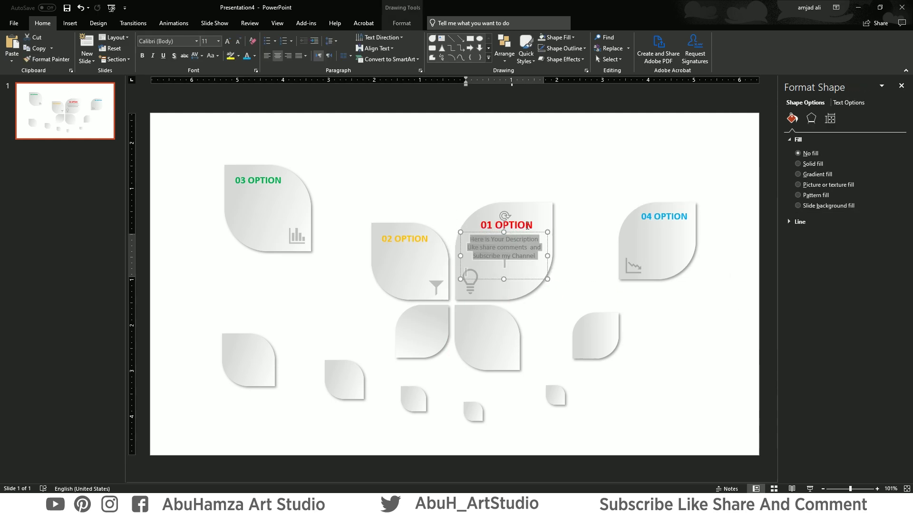
key("ctrl+a")
key("ctrl+l")
left_click(468, 243)
Duplicate the description onto the 03 leaf.
key("ctrl+d")
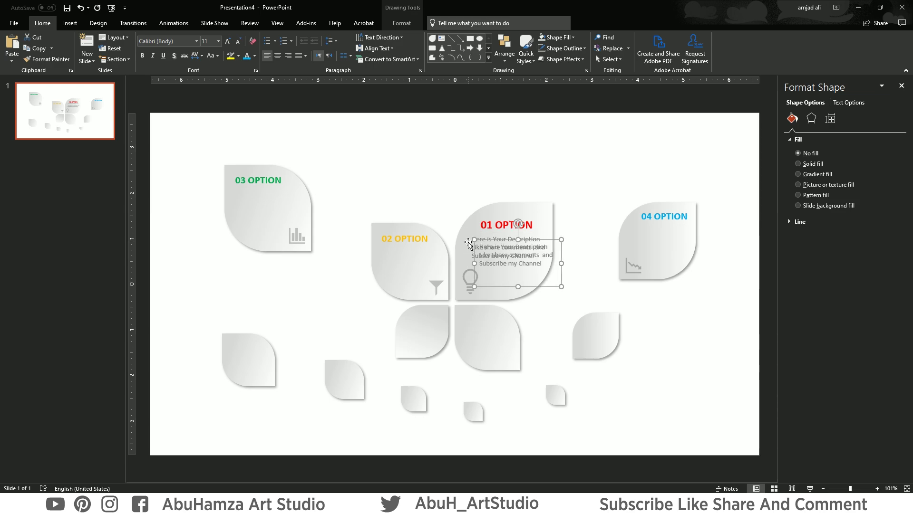
left_click_drag(468, 243, 228, 198)
triple_click(280, 204)
right_click(243, 195)
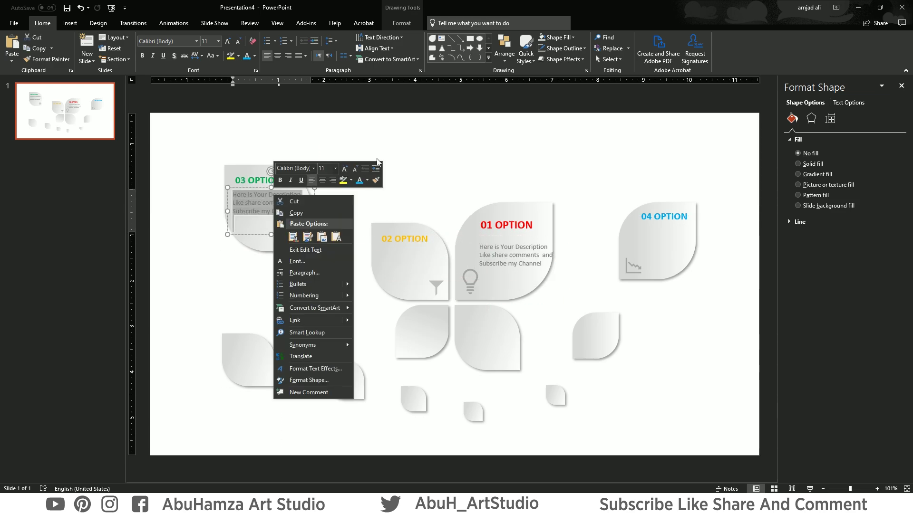
left_click(362, 213)
Paste another description, set it to 9 pt and place it under its heading.
key("ctrl+v")
left_click_drag(235, 215, 371, 264)
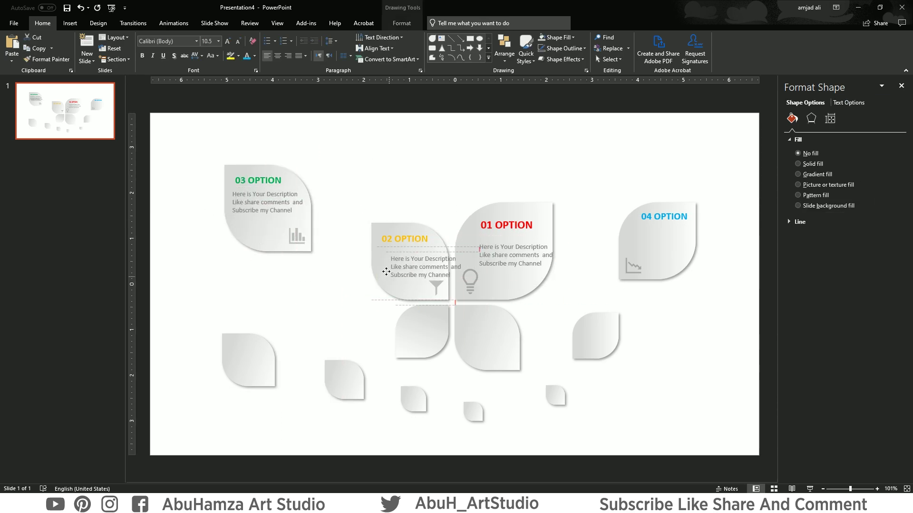
triple_click(409, 259)
left_click(480, 239)
left_click(480, 239)
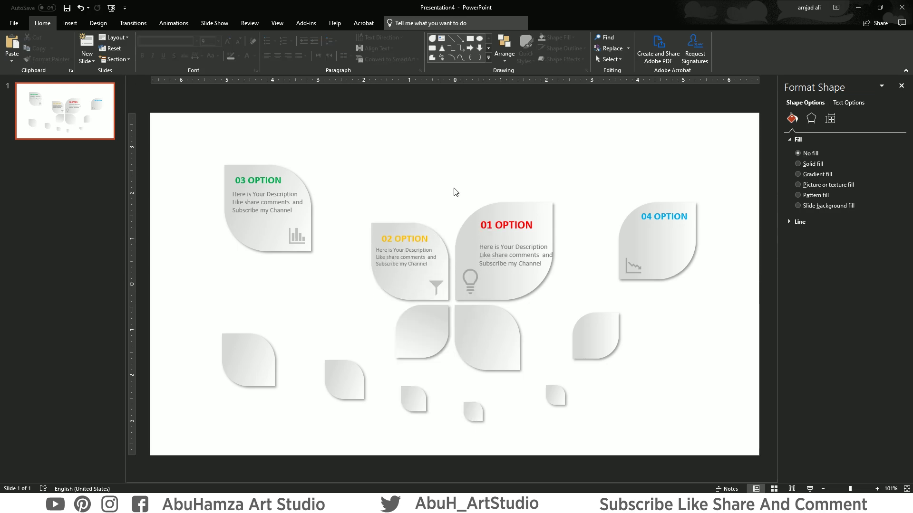
left_click(362, 266)
mouse_move(375, 259)
left_mouse_down()
mouse_move(406, 272)
mouse_move(625, 243)
left_mouse_up()
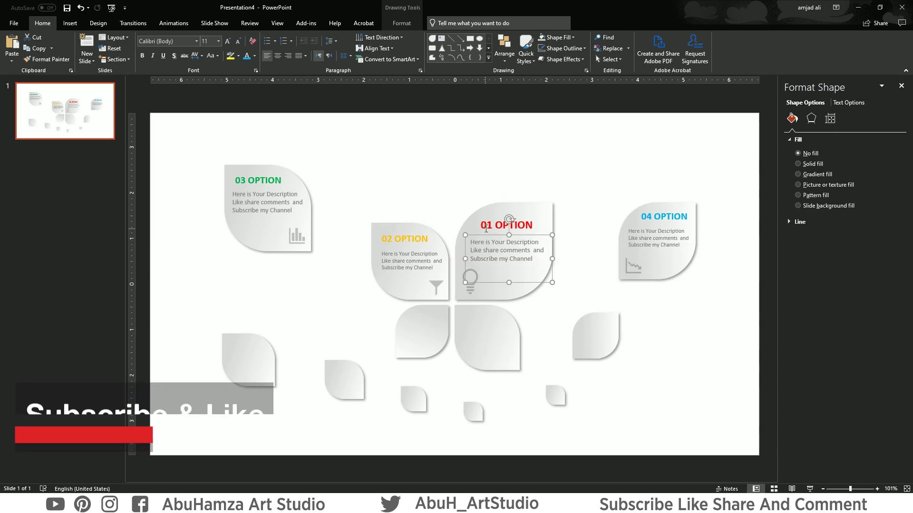
Nudge the 02, 04 and 03 OPTION titles slightly into alignment.
left_click(381, 239)
left_click_drag(380, 239, 374, 243)
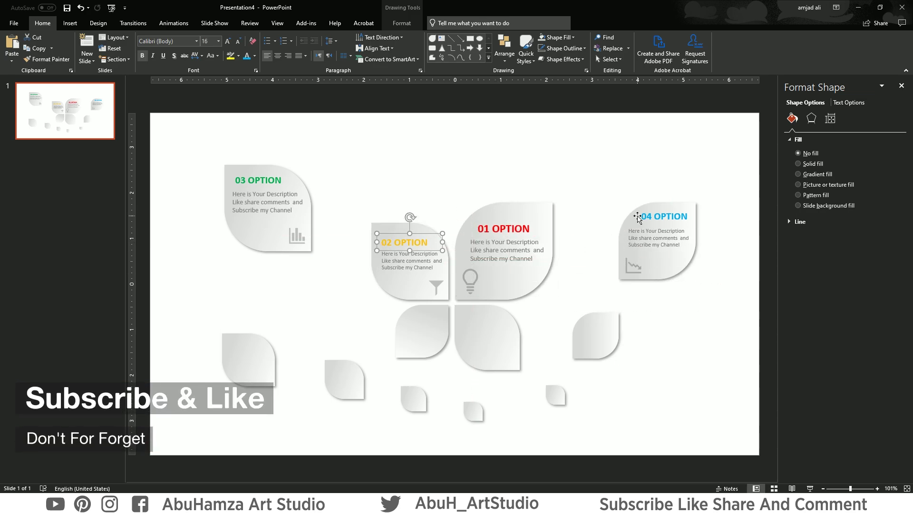
left_click_drag(638, 216, 635, 220)
left_click_drag(233, 180, 235, 183)
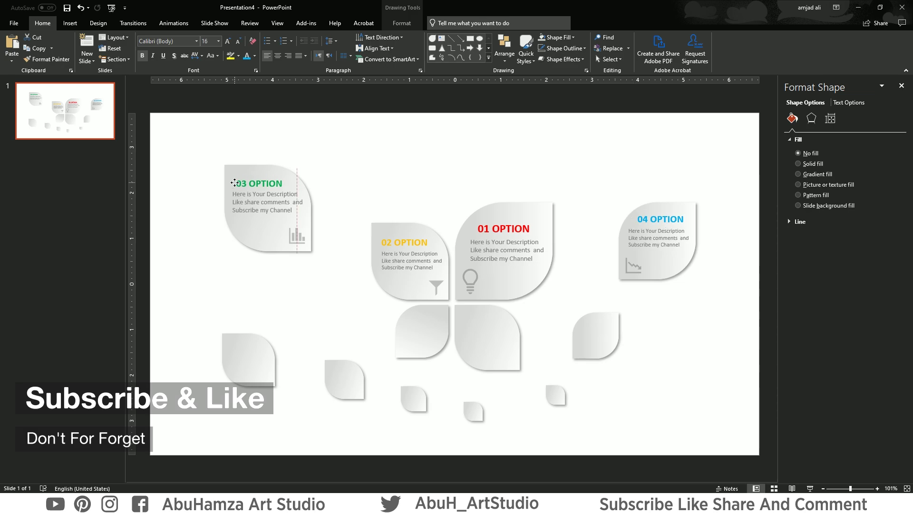
left_click(422, 179)
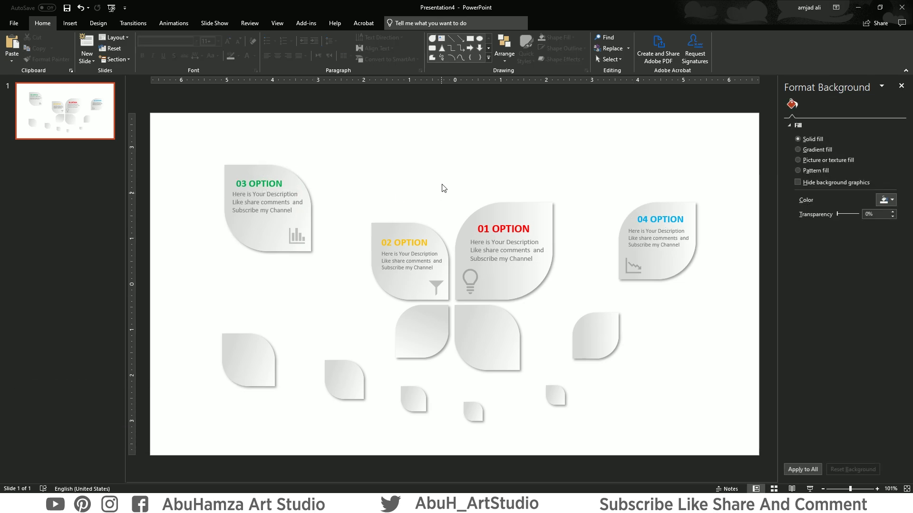
Group the 01 OPTION lightbulb icon with its title and description.
left_click(468, 285)
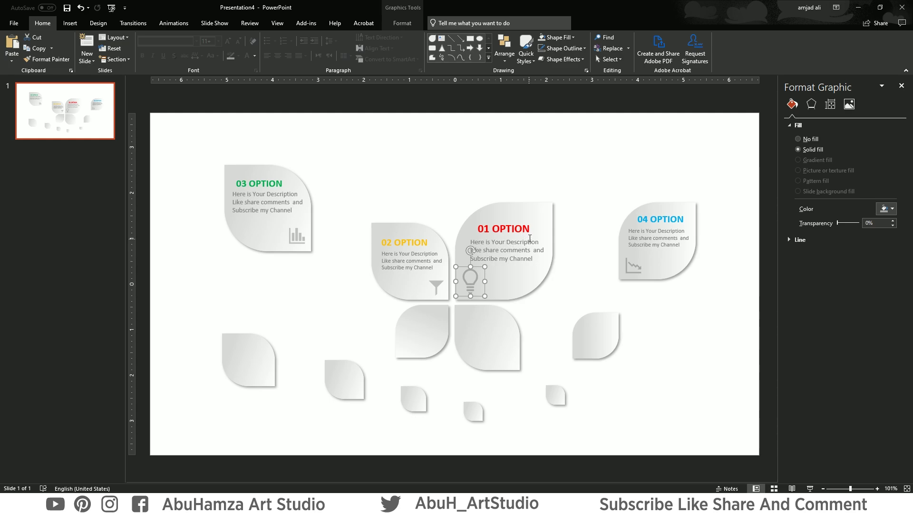
left_click(529, 238, "shift")
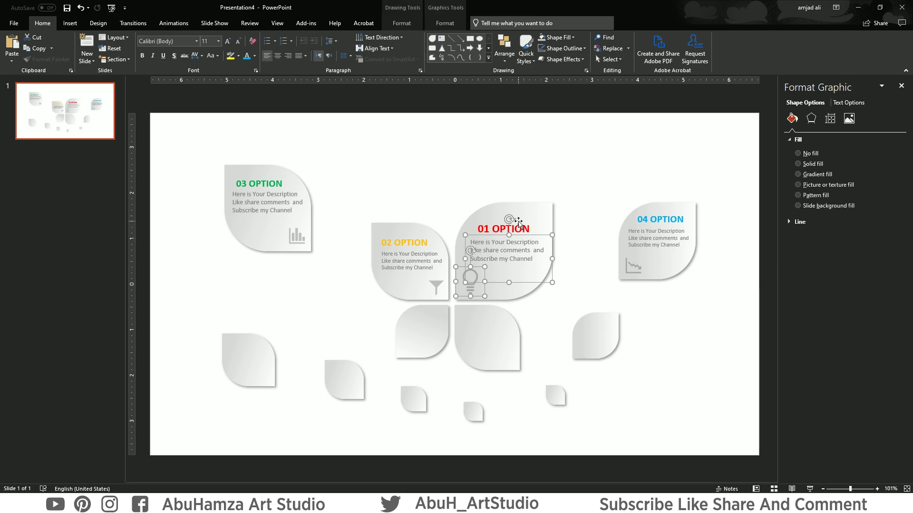
left_click(518, 222, "shift")
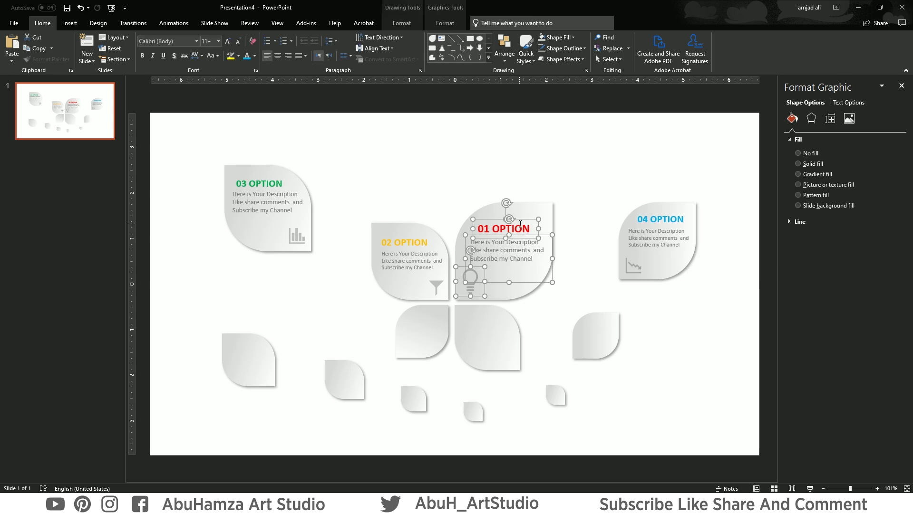
key("ctrl+g")
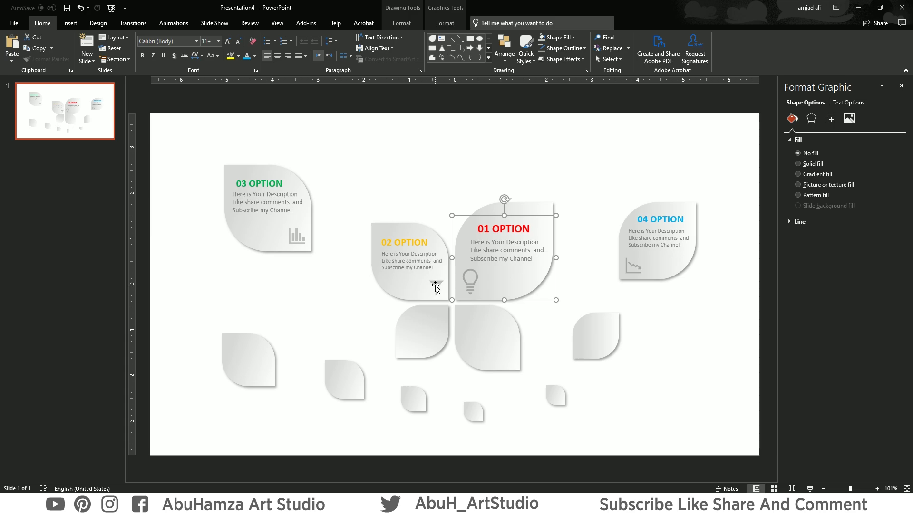
Group the 03 OPTION text with its bar-chart icon.
left_click(435, 286)
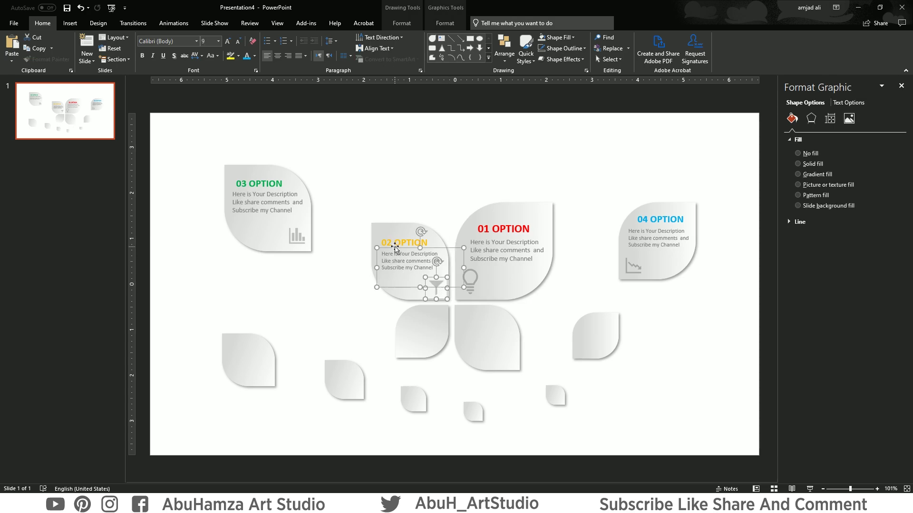
left_click(297, 234)
left_click(232, 204, "shift")
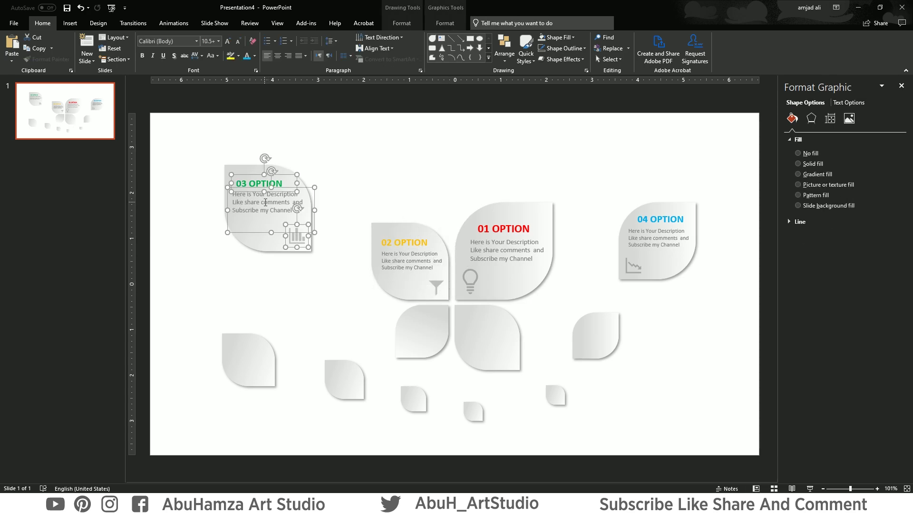
key("ctrl+g")
left_click(658, 223)
left_click(579, 190)
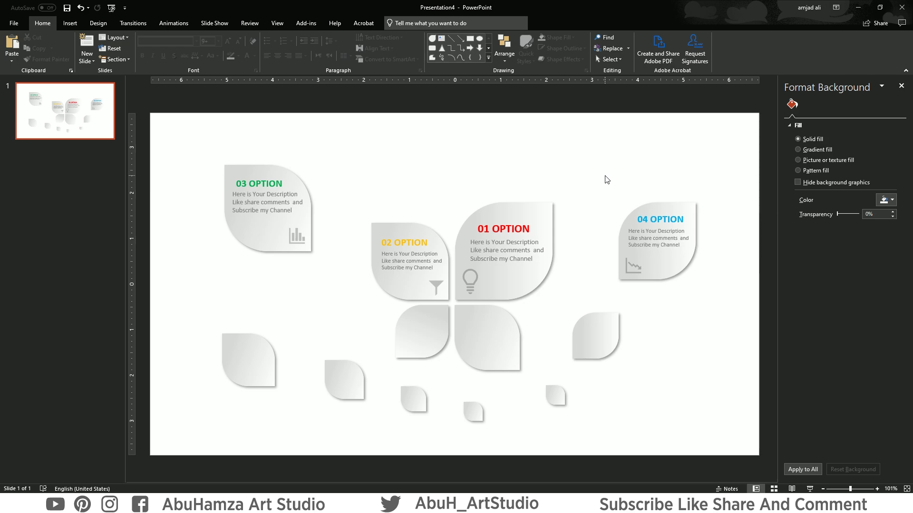
Fill the background with a 45° diagonal gradient, moving the second stop left.
left_click(816, 151)
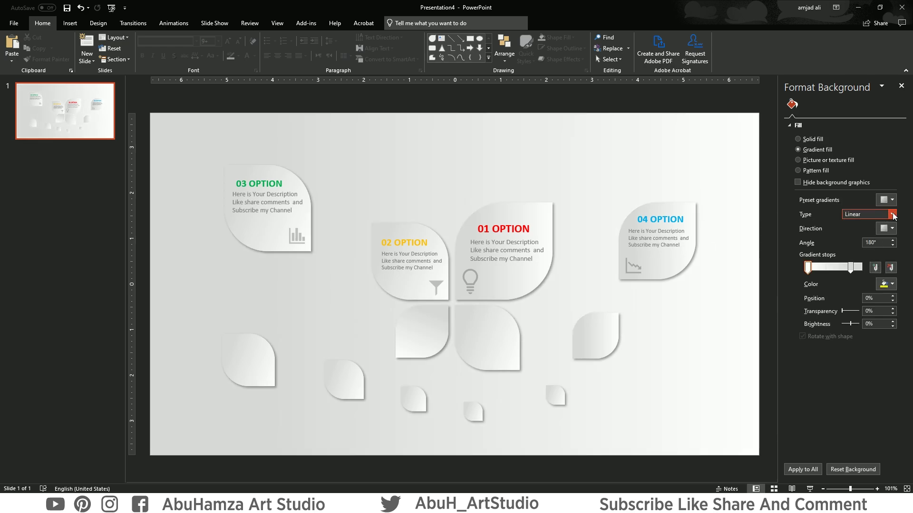
left_click(892, 229)
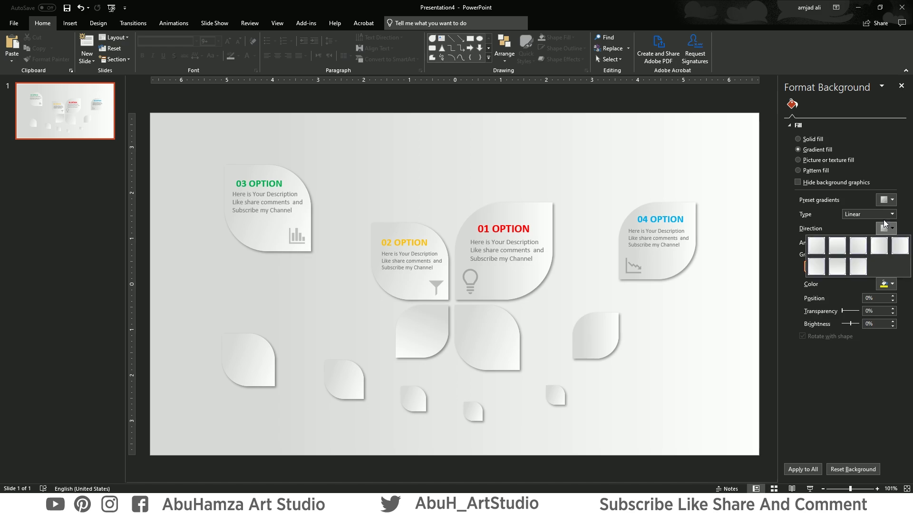
left_click(816, 247)
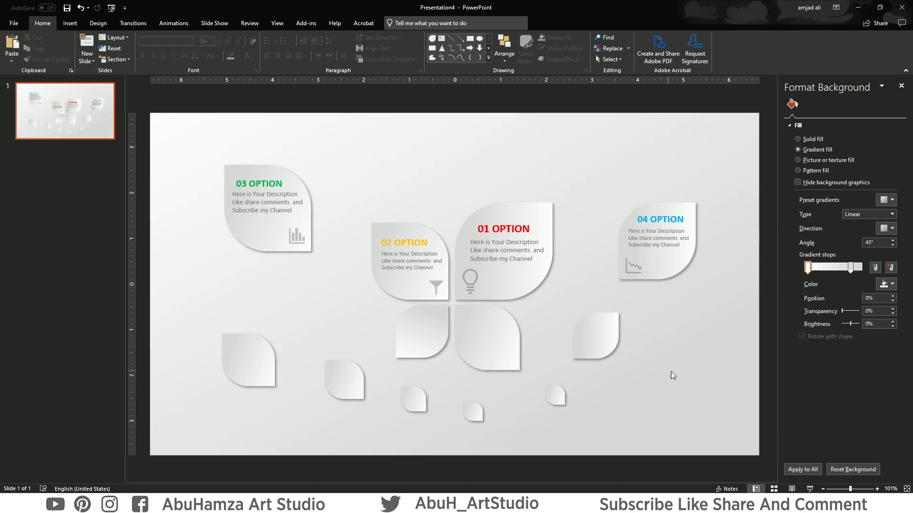
left_click(851, 268)
mouse_move(851, 267)
left_mouse_down()
mouse_move(839, 268)
mouse_move(847, 269)
left_mouse_up()
left_click(479, 38)
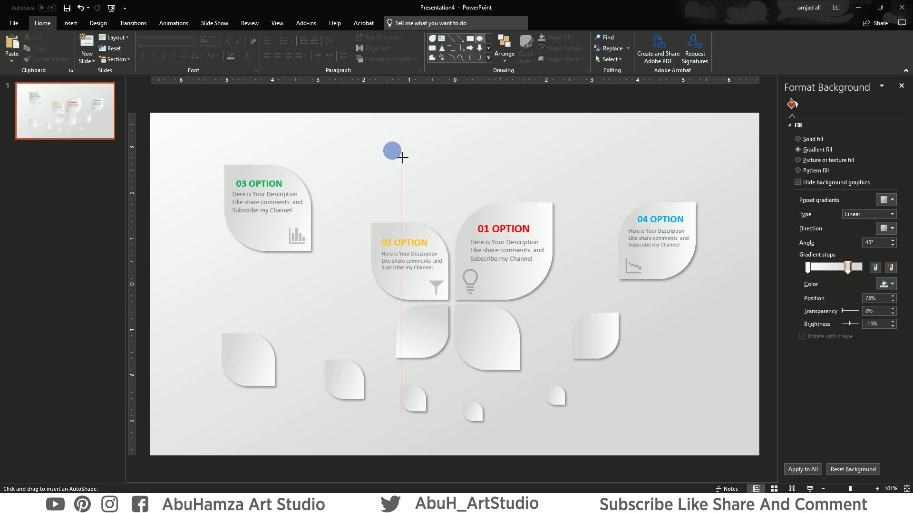
Draw a small outline-free circle and align the four circles along their middles.
mouse_move(383, 141)
left_mouse_down()
mouse_move(401, 159)
mouse_move(455, 150)
mouse_move(375, 136)
left_mouse_up()
right_click(392, 150)
left_click(447, 125)
left_click(392, 150)
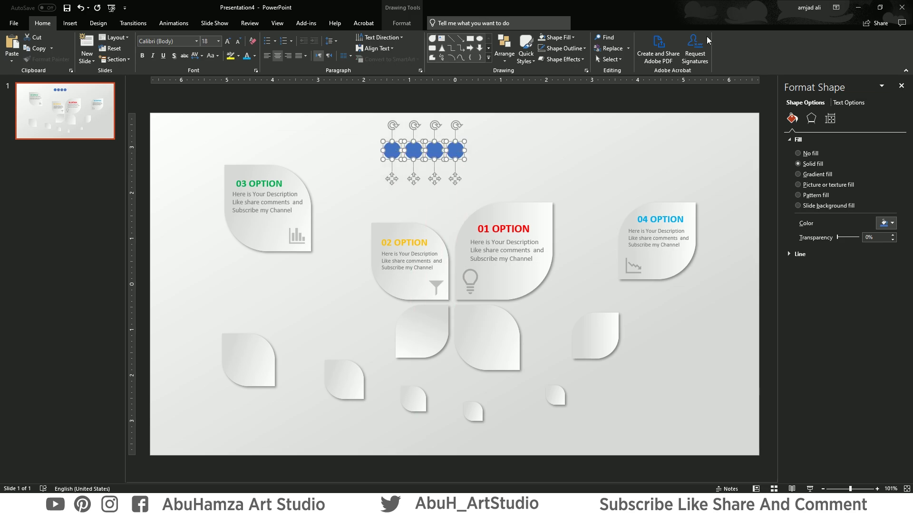
left_click(402, 22)
left_click(650, 37)
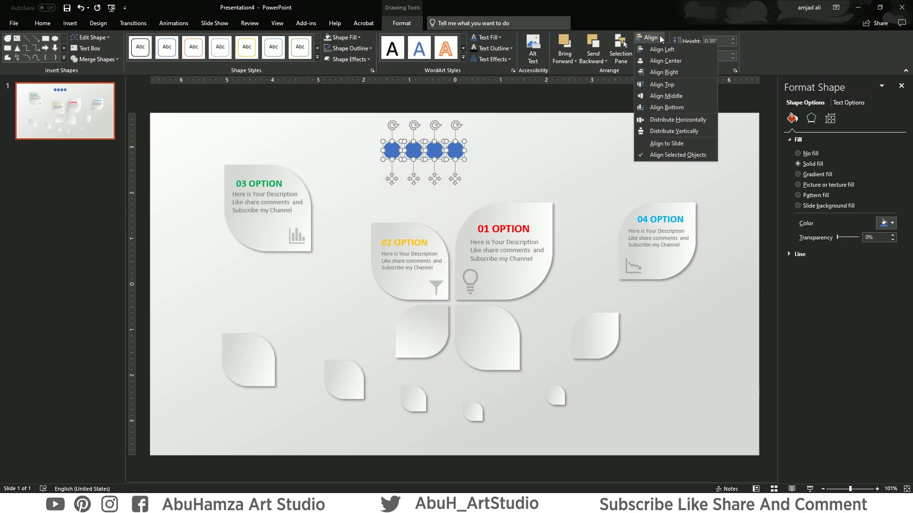
left_click(665, 94)
left_click(661, 38)
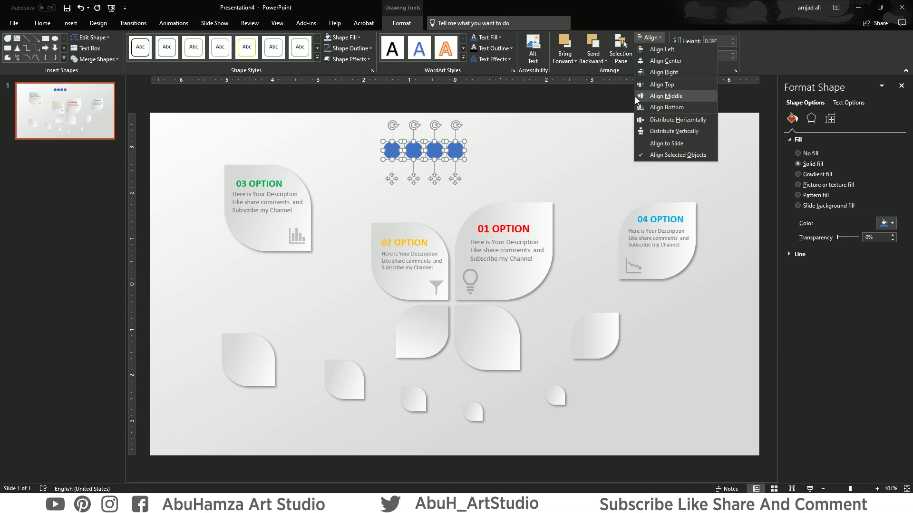
left_click(593, 148)
Fill the four circles red, yellow, green and light blue.
right_click(392, 150)
left_click(424, 124)
left_click(420, 209)
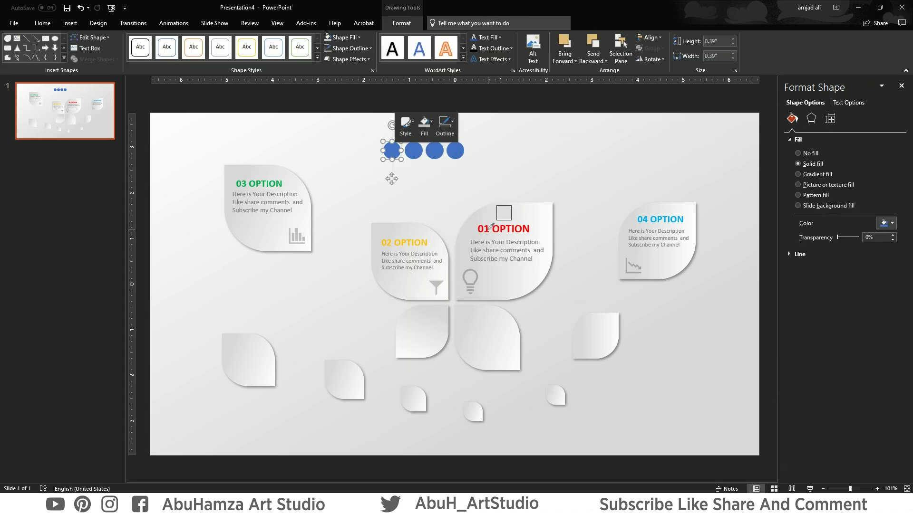
right_click(413, 150)
left_click(445, 125)
left_click(465, 209)
right_click(433, 153)
left_click(464, 126)
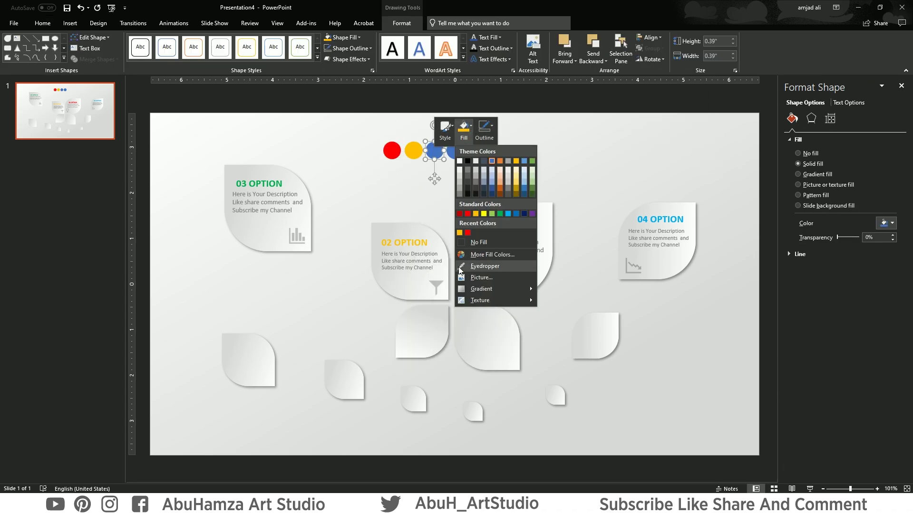
left_click(507, 209)
left_click(457, 150)
right_click(457, 150)
left_click(484, 126)
left_click(541, 209)
Paste the BUSINESS INFOGRAPHIC ELEMENTS title and centre the dots just beneath it.
left_click_drag(537, 165, 375, 124)
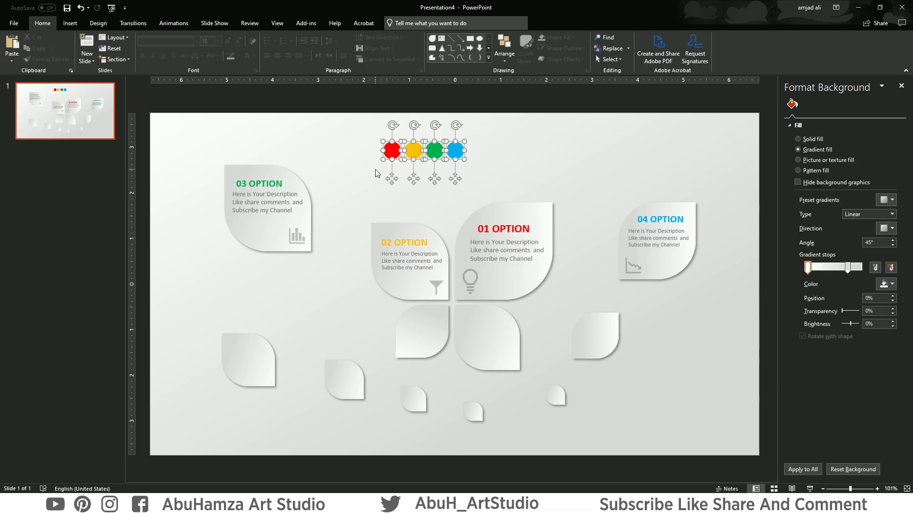
mouse_move(433, 150)
left_mouse_down()
mouse_move(471, 170)
mouse_move(464, 139)
left_mouse_up()
left_click(508, 136)
key("ctrl+v")
left_click_drag(474, 173, 469, 166)
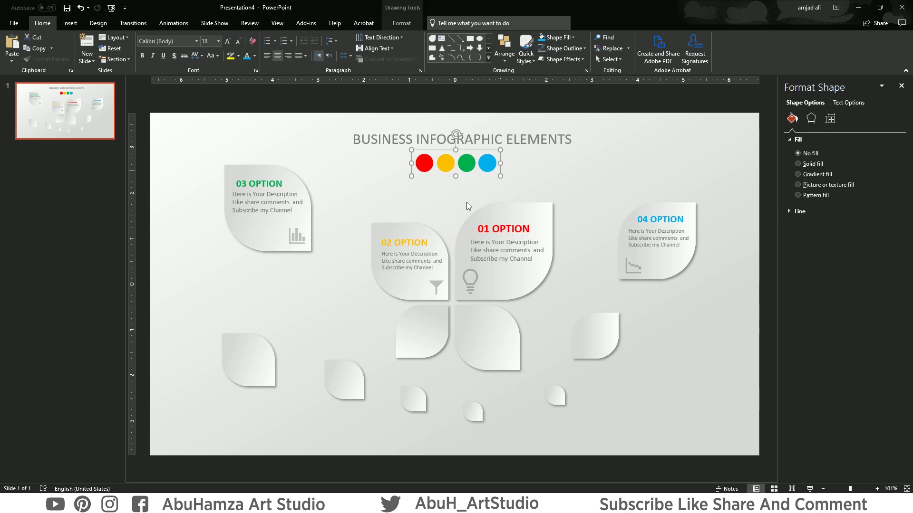
left_click(432, 194)
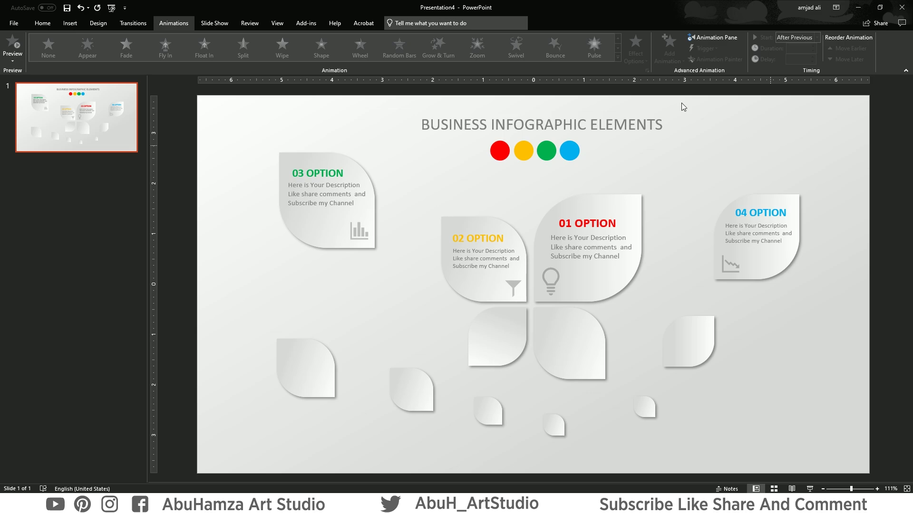
Apply Zoom to the 01 leaf and its text group, text After Previous over 01.25 s.
left_click(620, 205)
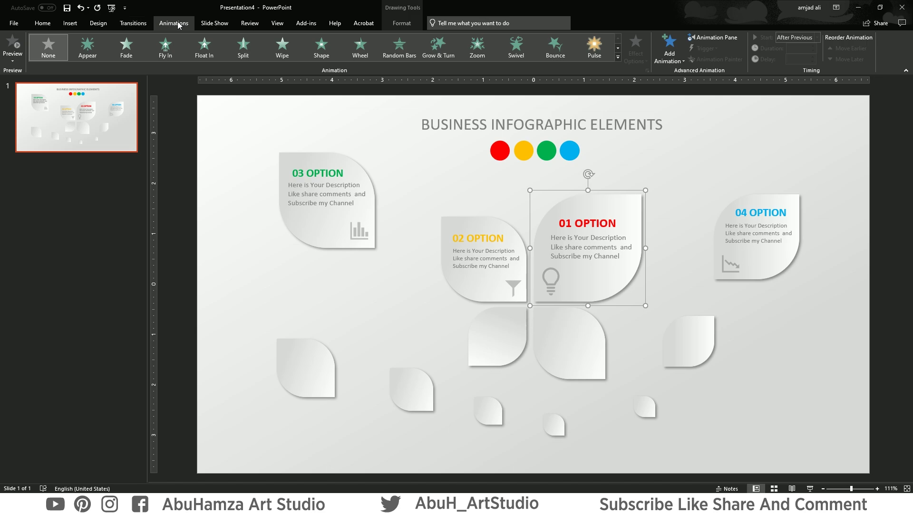
left_click(478, 48)
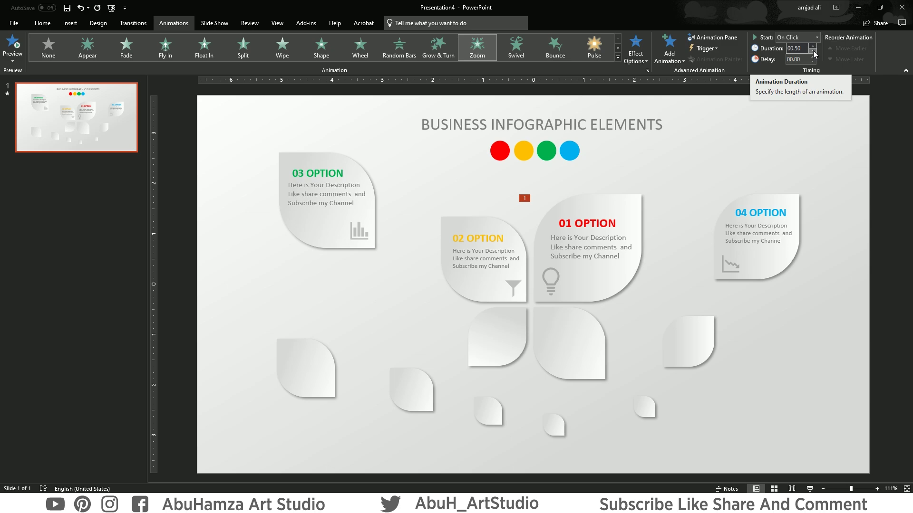
left_click(582, 237)
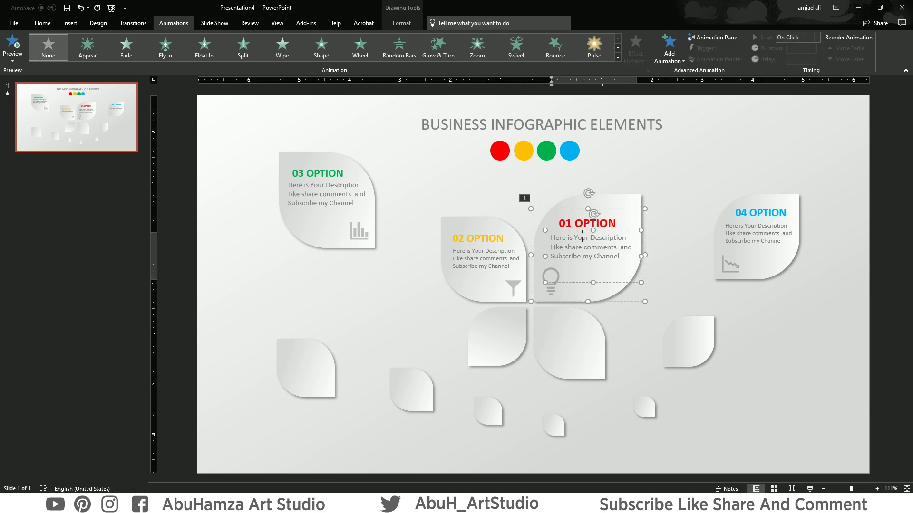
left_click(478, 47)
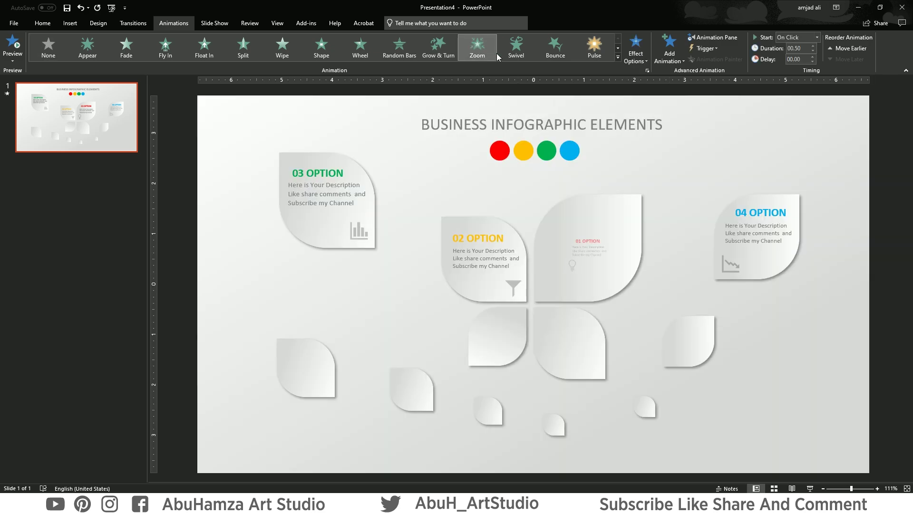
left_click(816, 37)
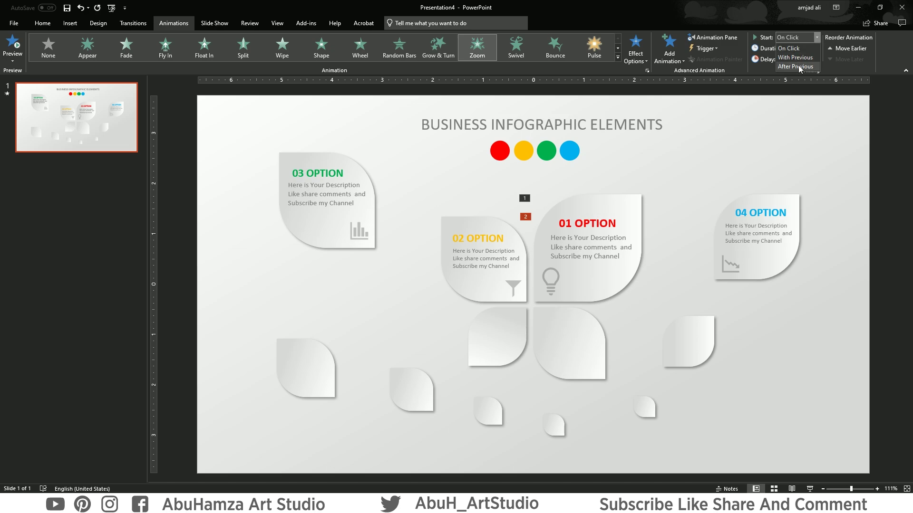
left_click(798, 66)
double_click(813, 46)
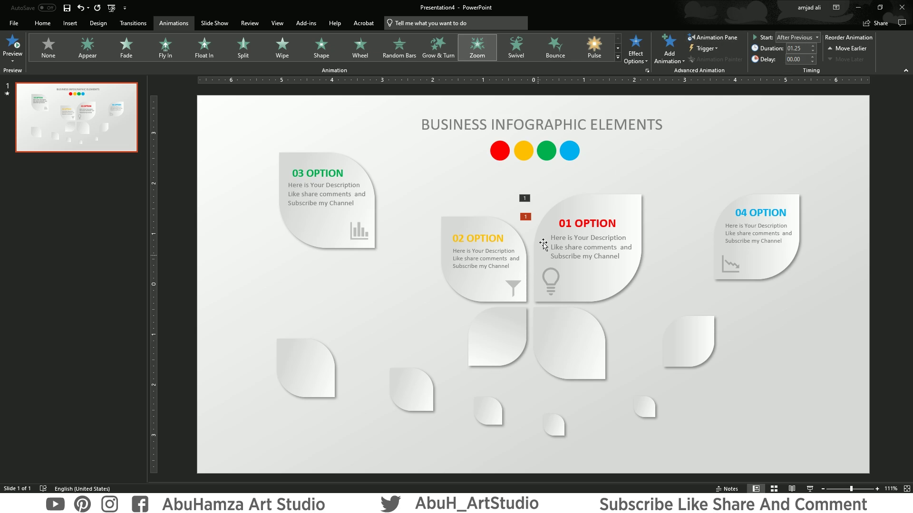
left_click(478, 225)
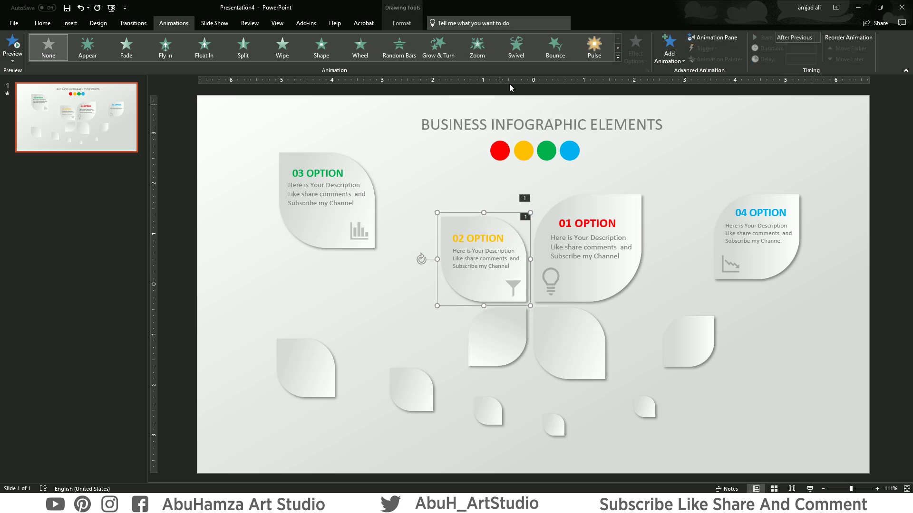
Give the 02 OPTION leaf a Zoom entrance starting After Previous.
left_click(477, 59)
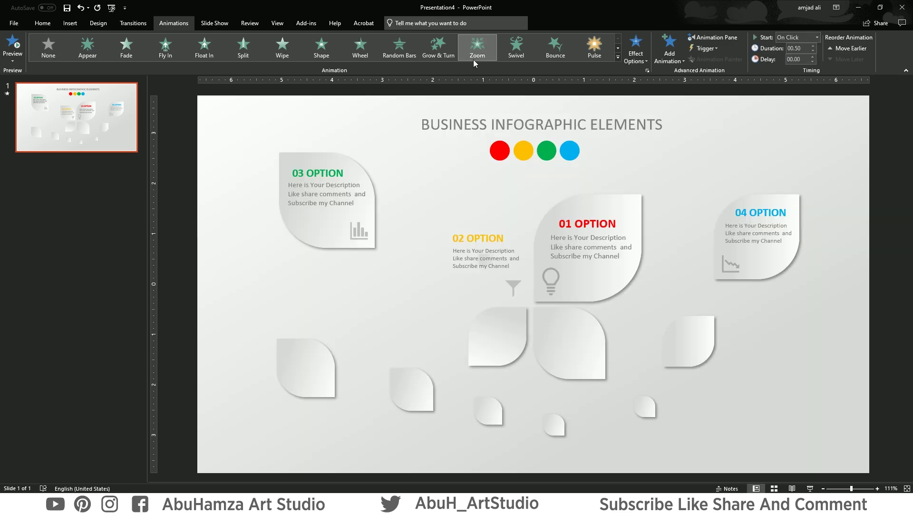
left_click(817, 37)
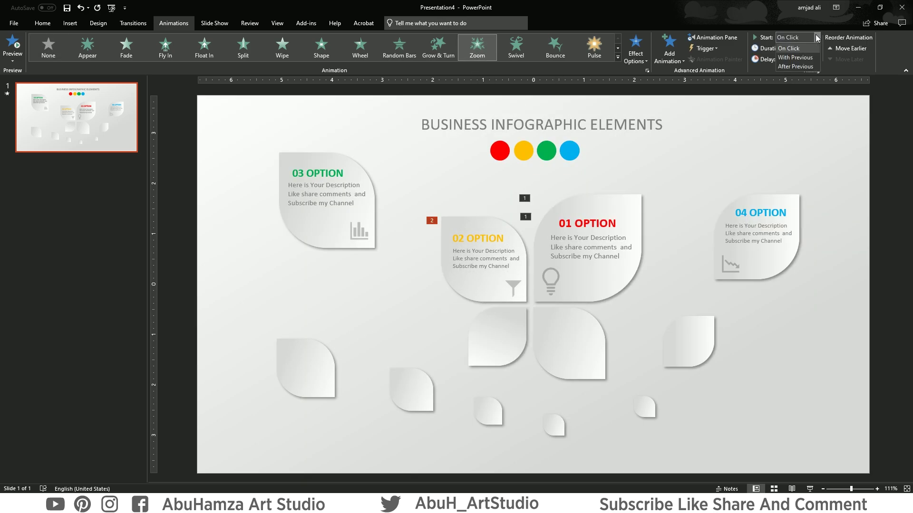
left_click(801, 67)
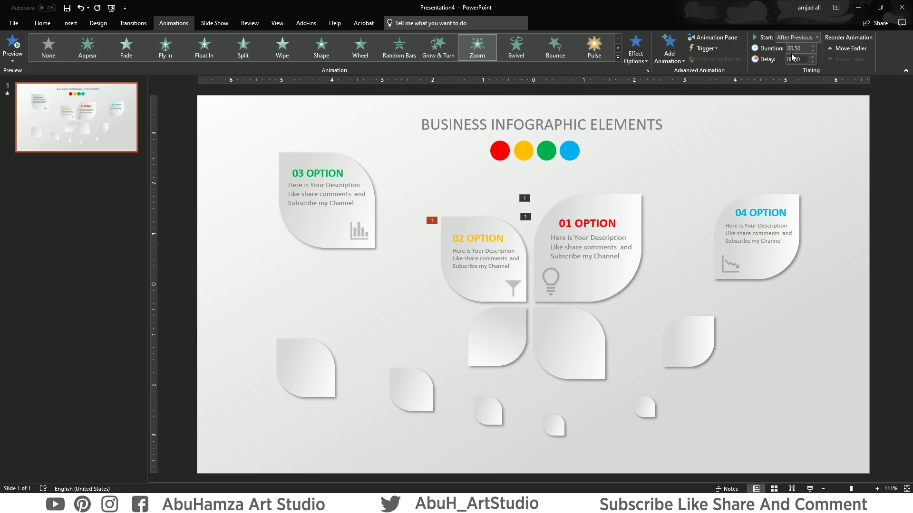
Give the 02 OPTION text a Zoom entrance After Previous, lasting 01.25 seconds.
left_click(487, 261)
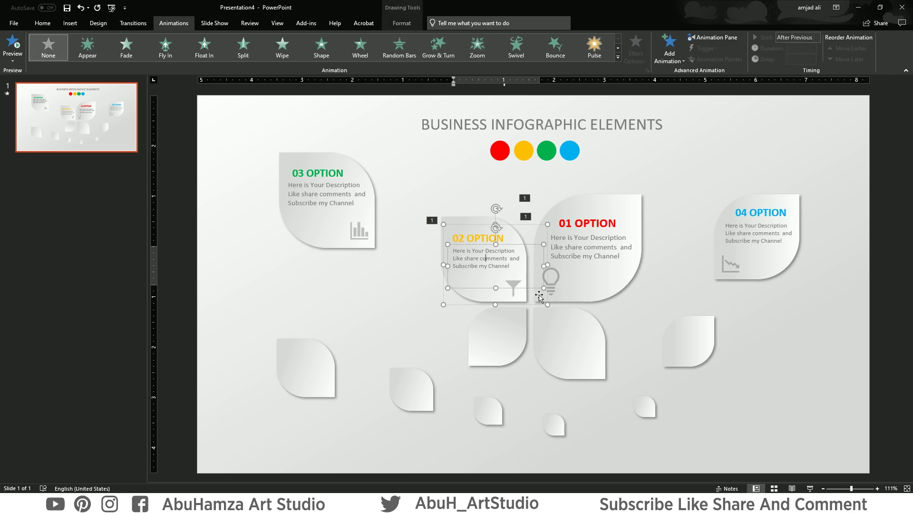
left_click(477, 48)
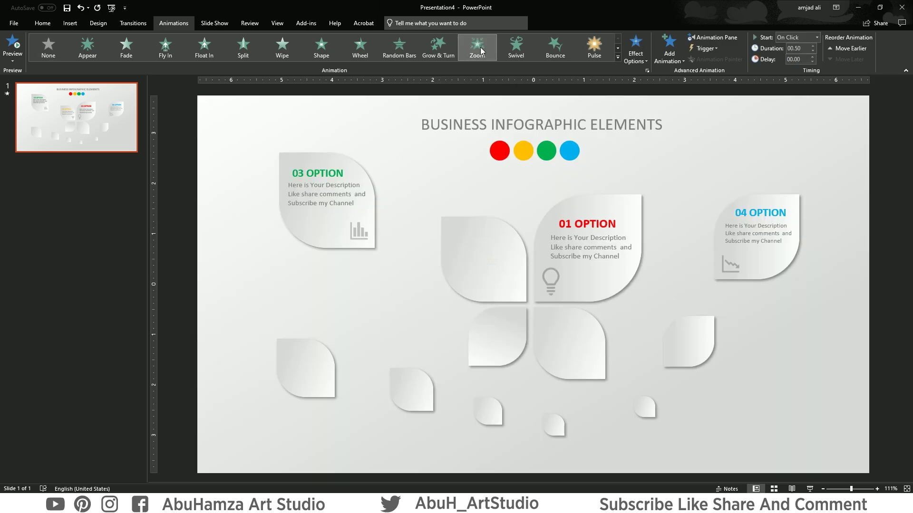
left_click(816, 38)
left_click(798, 67)
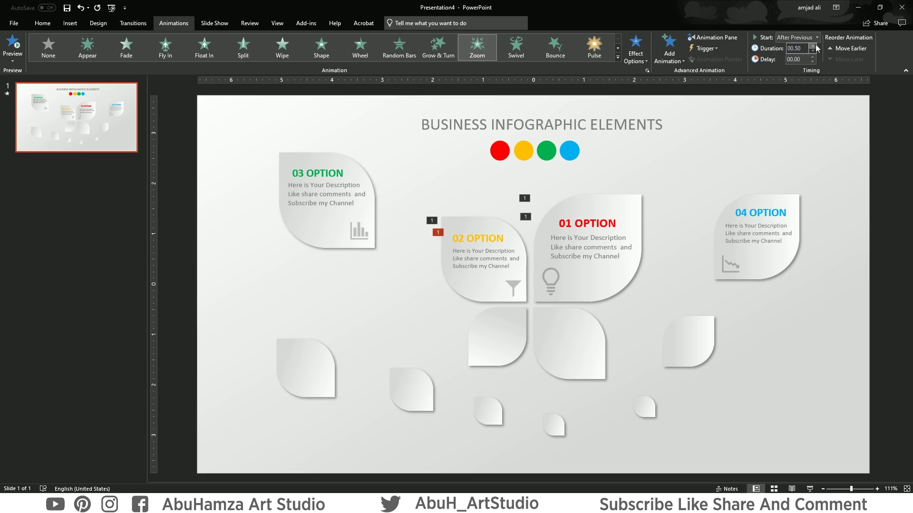
left_click(812, 46)
Give the 03 OPTION leaf a Zoom entrance starting After Previous.
left_click(328, 230)
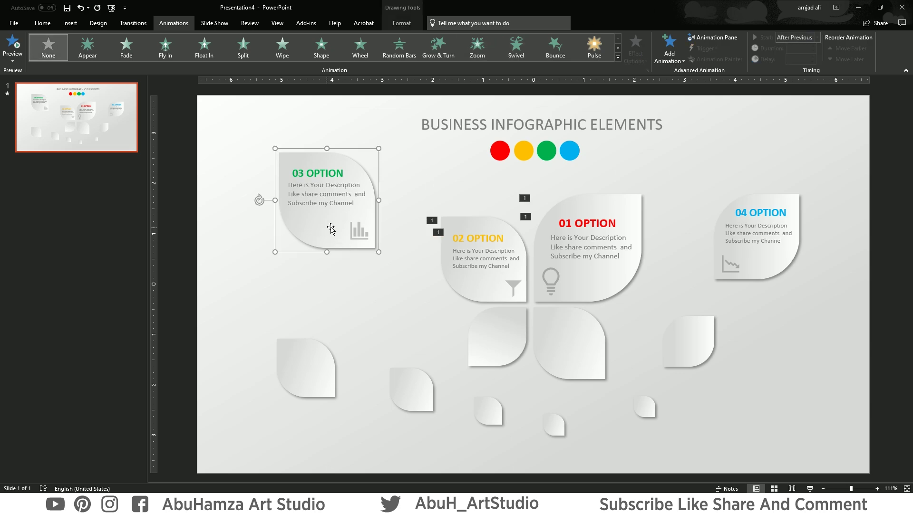
left_click(479, 48)
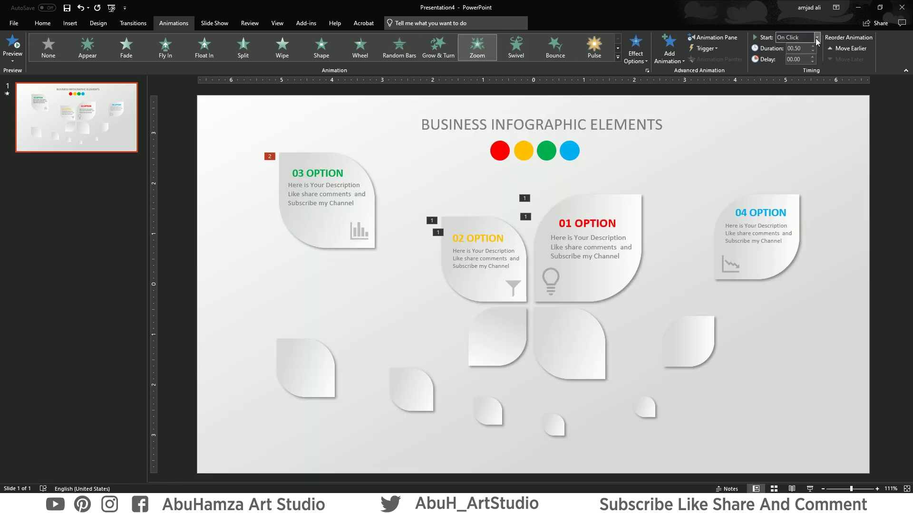
left_click(816, 38)
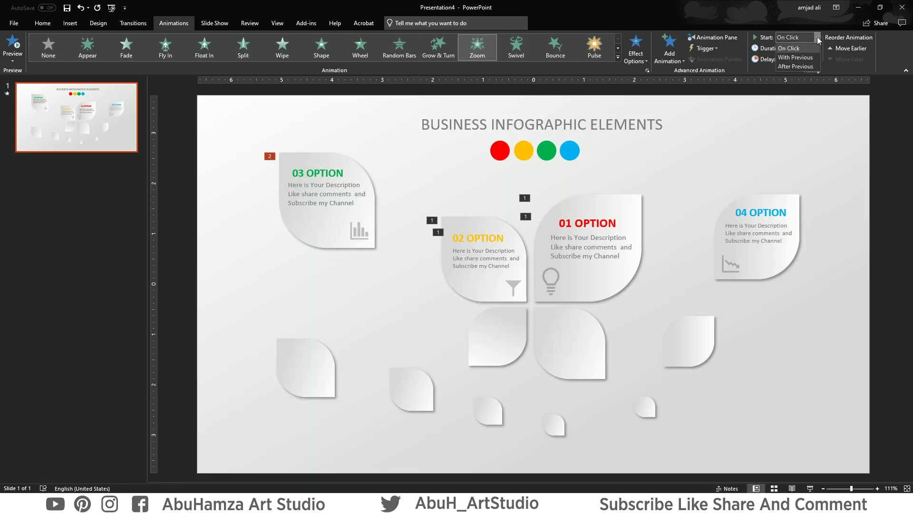
left_click(803, 69)
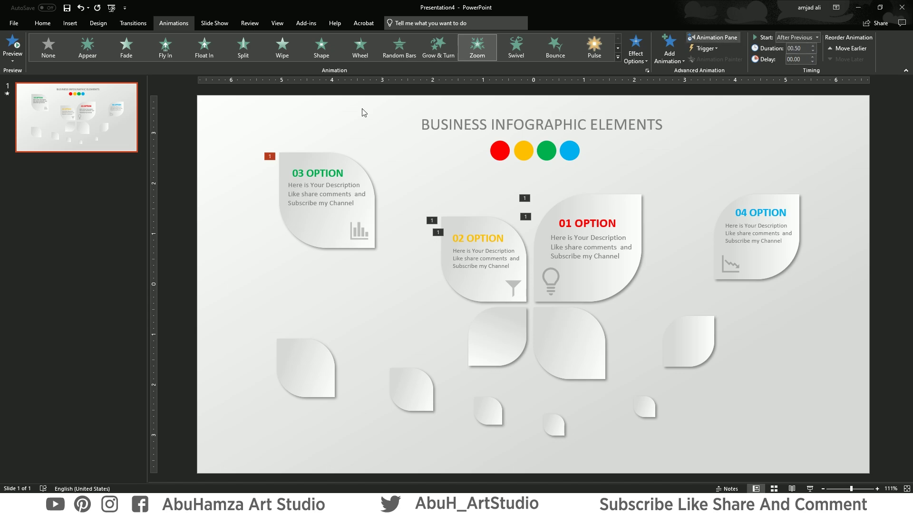
Give the 03 OPTION text a Zoom entrance starting After Previous.
left_click(304, 178)
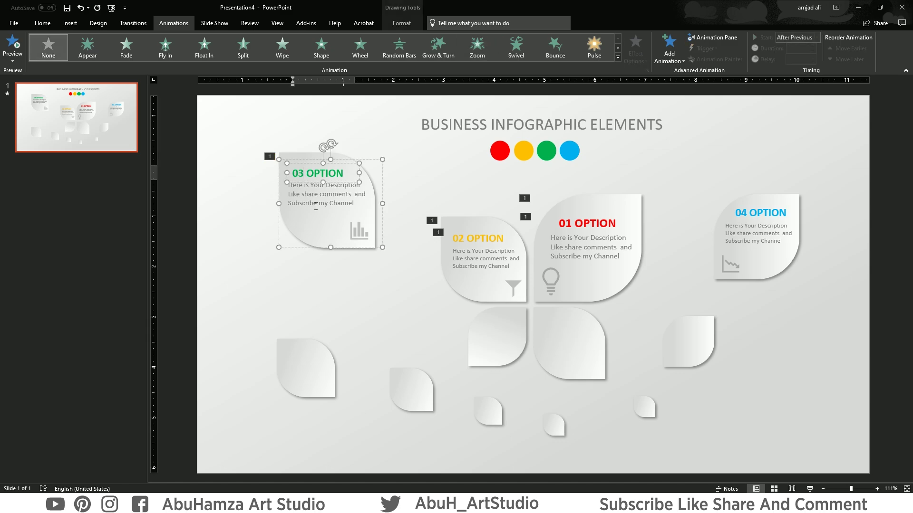
left_click(478, 50)
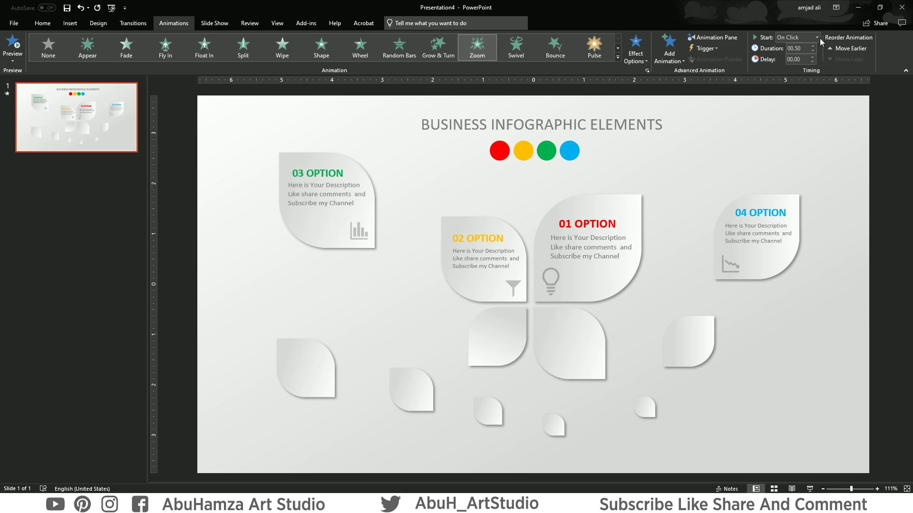
left_click(817, 38)
left_click(800, 68)
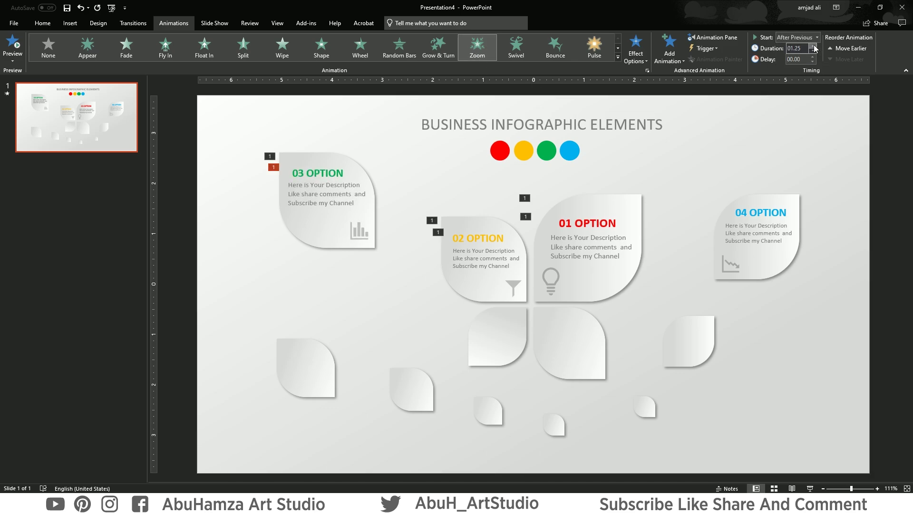
left_click(754, 282)
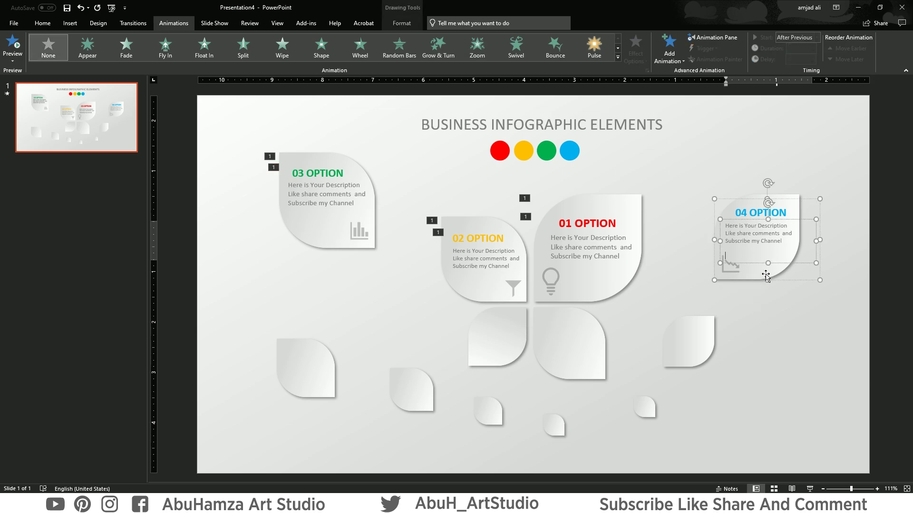
Give the 04 OPTION leaf a Zoom entrance starting After Previous.
left_click(766, 277)
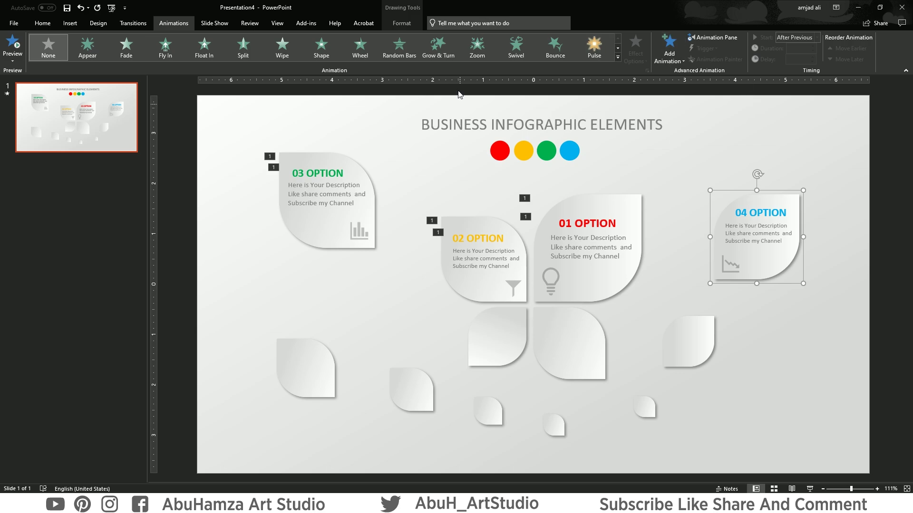
left_click(478, 48)
left_click(816, 38)
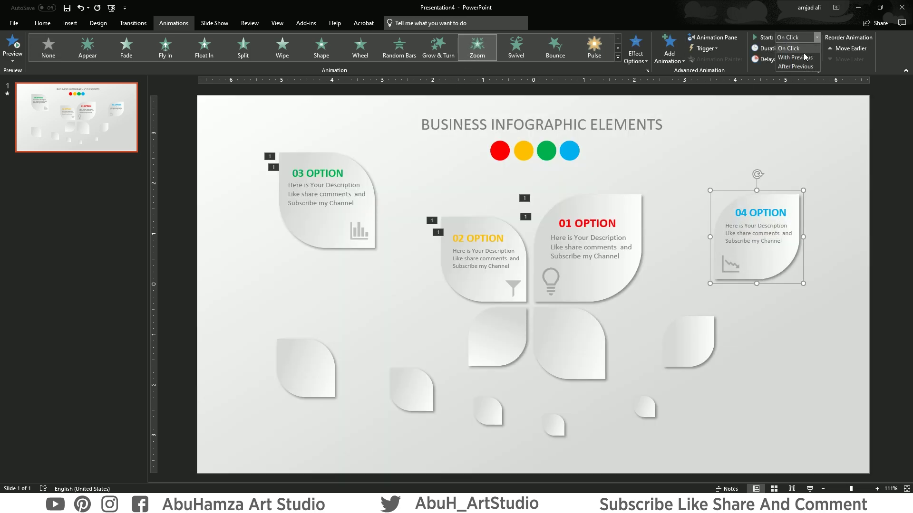
left_click(801, 66)
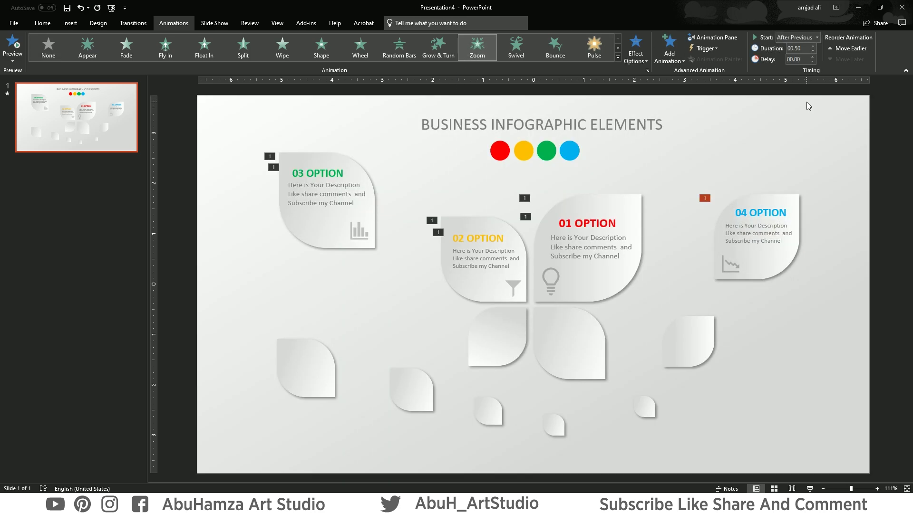
Give the 04 OPTION text a Zoom entrance starting After Previous, lasting 01.25 seconds.
left_click(750, 227)
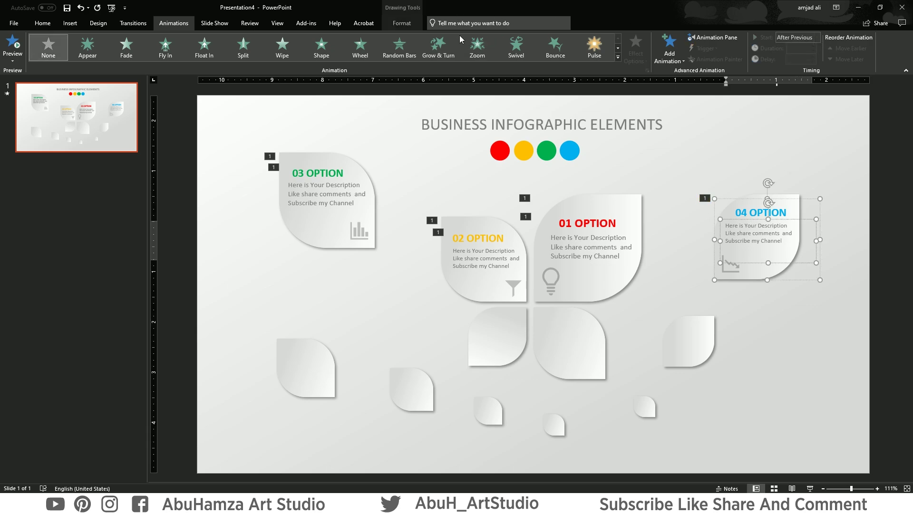
left_click(477, 48)
left_click(808, 36)
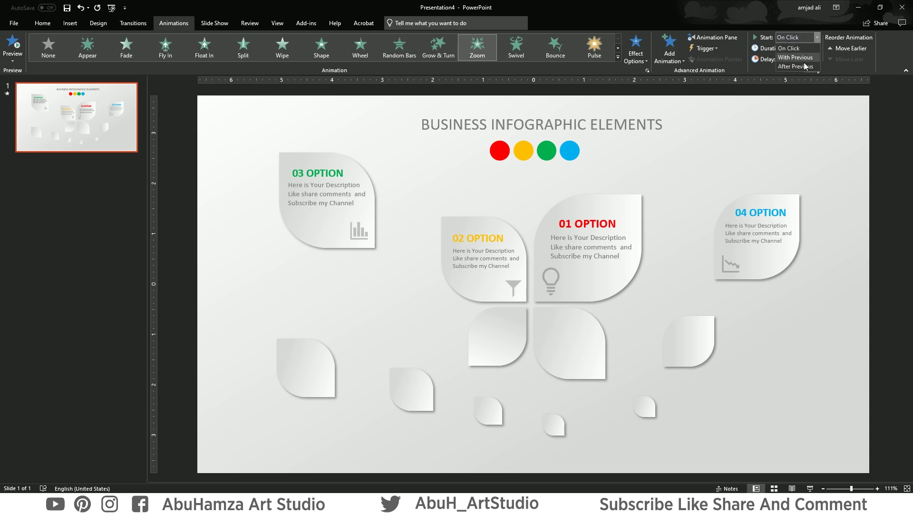
left_click(802, 69)
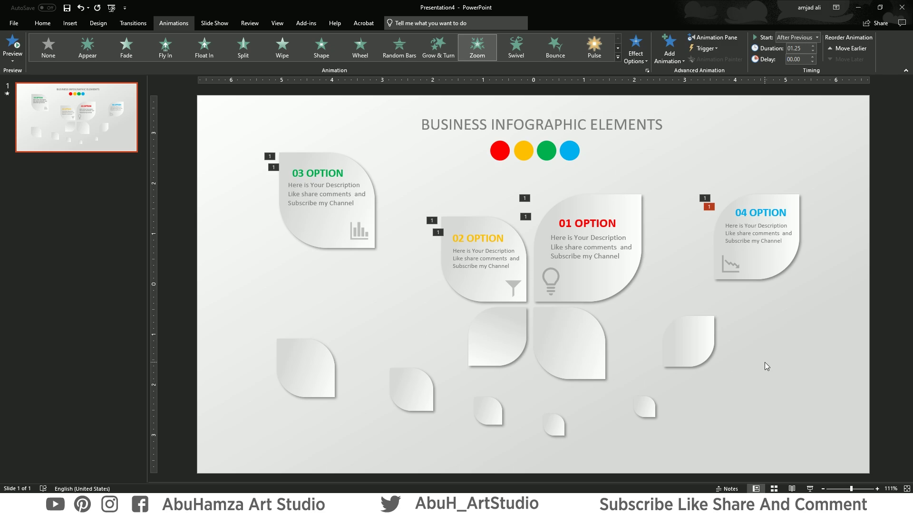
left_click(683, 348)
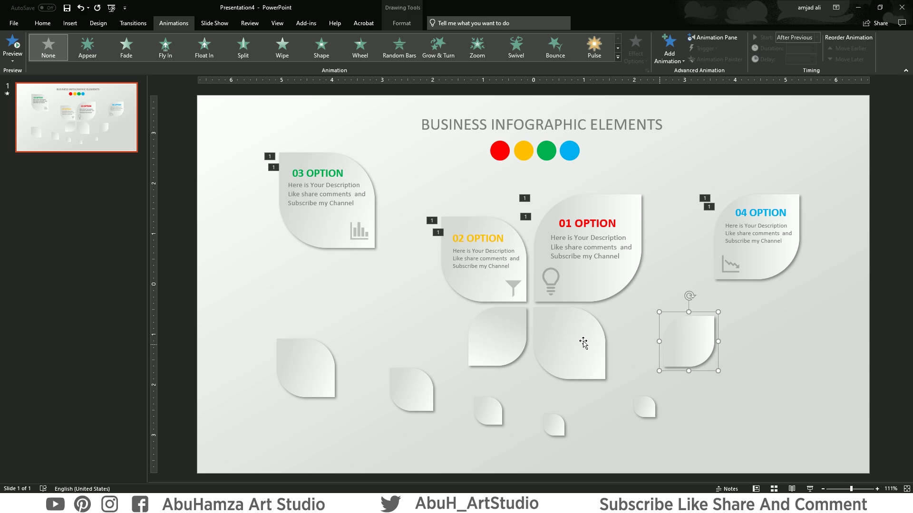
Give all eight small blank leaves one shared Zoom entrance starting After Previous, lasting 00.50 seconds.
left_click(552, 340, "shift")
left_click(513, 335, "shift")
left_click(408, 391, "shift")
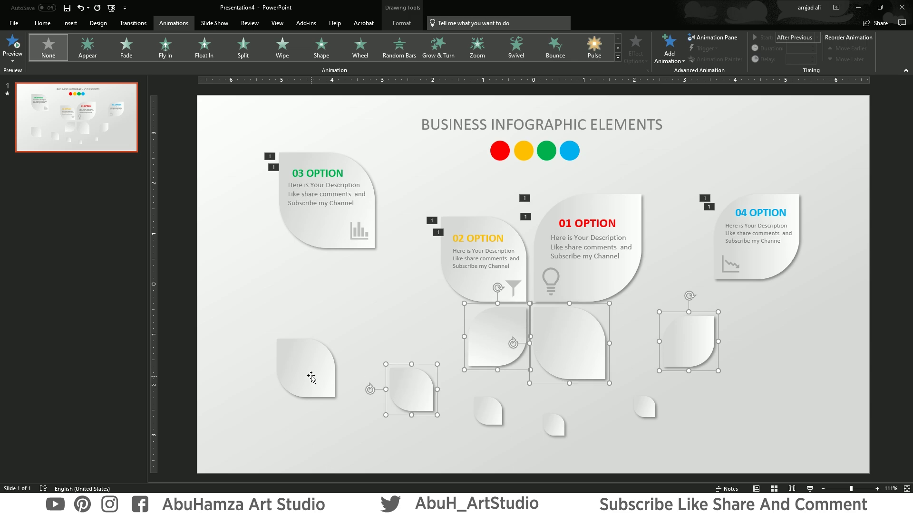
left_click(309, 373, "shift")
left_click(487, 409, "shift")
left_click(552, 431, "shift")
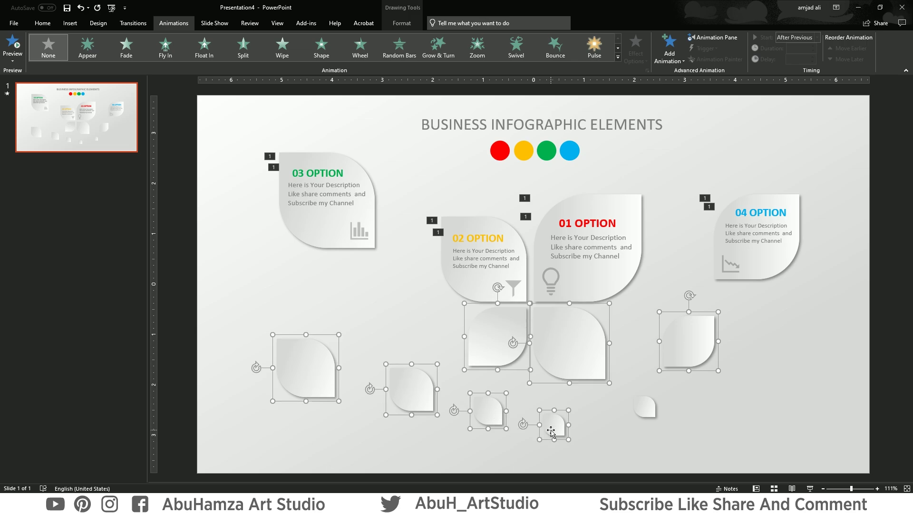
left_click(651, 403, "shift")
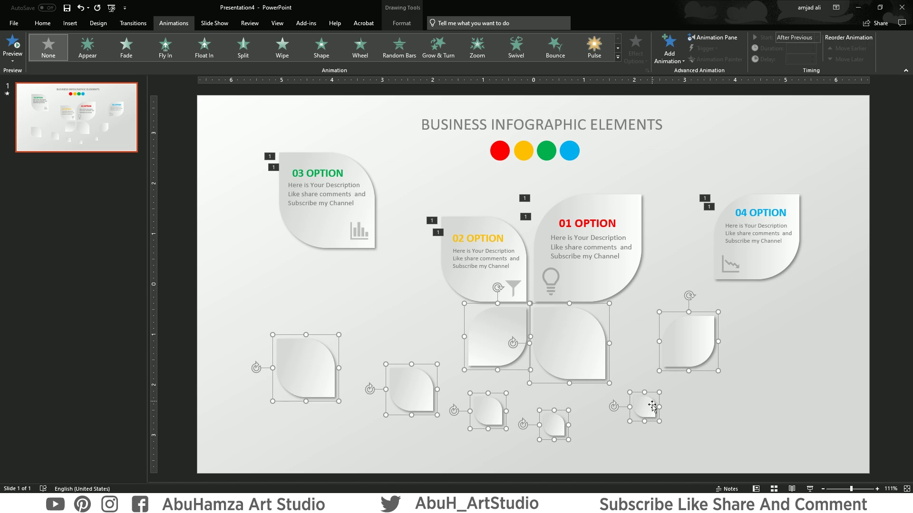
left_click(470, 53)
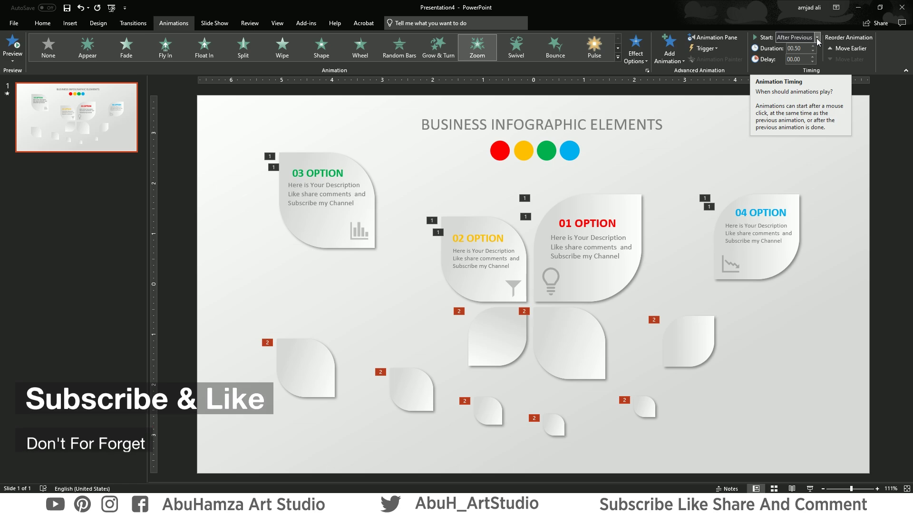
left_click(817, 37)
left_click(792, 64)
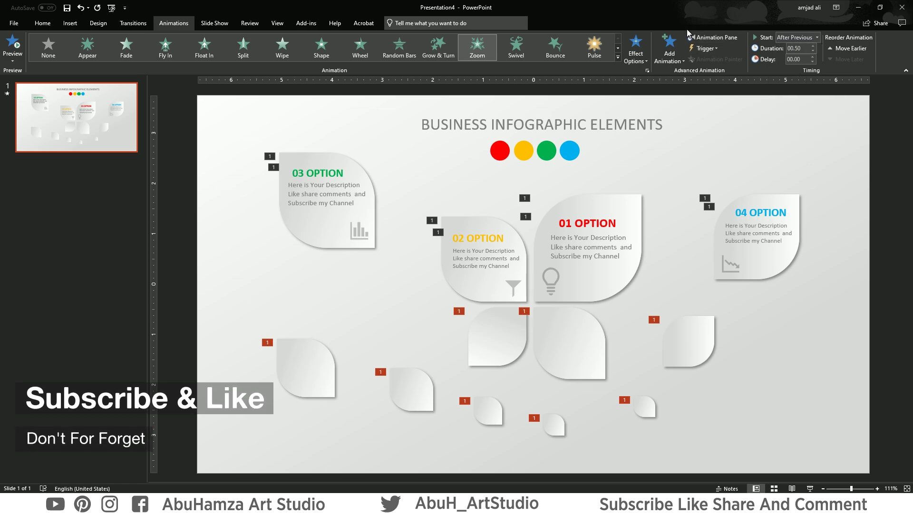
left_click(554, 157)
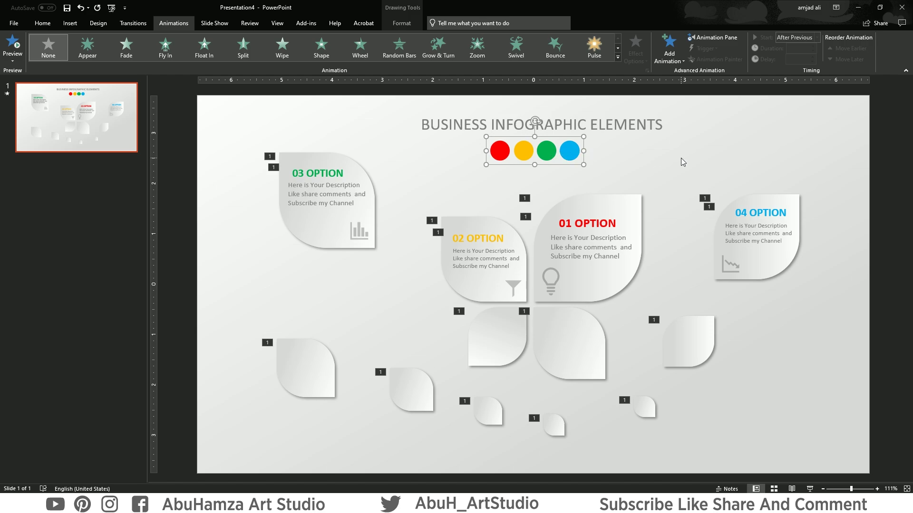
Give the coloured dots group a Wipe entrance and the title a Wipe from the top.
left_click(283, 46)
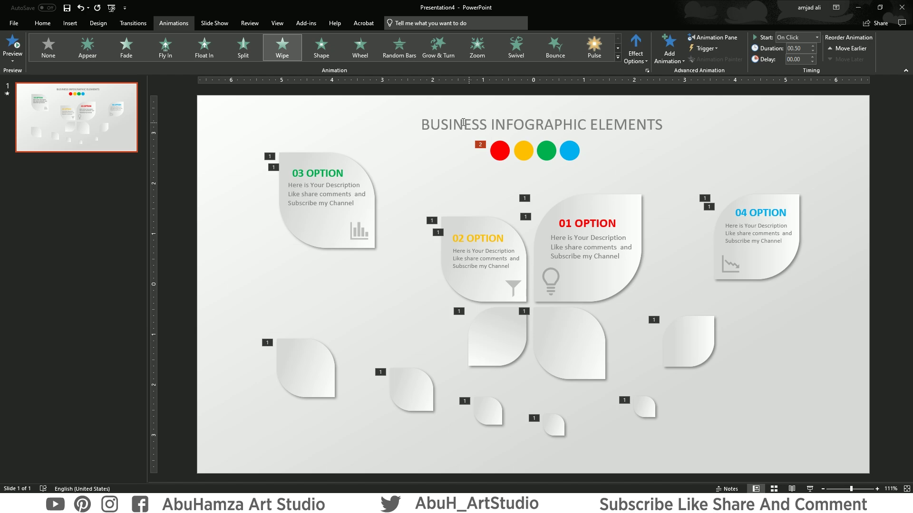
left_click(463, 123)
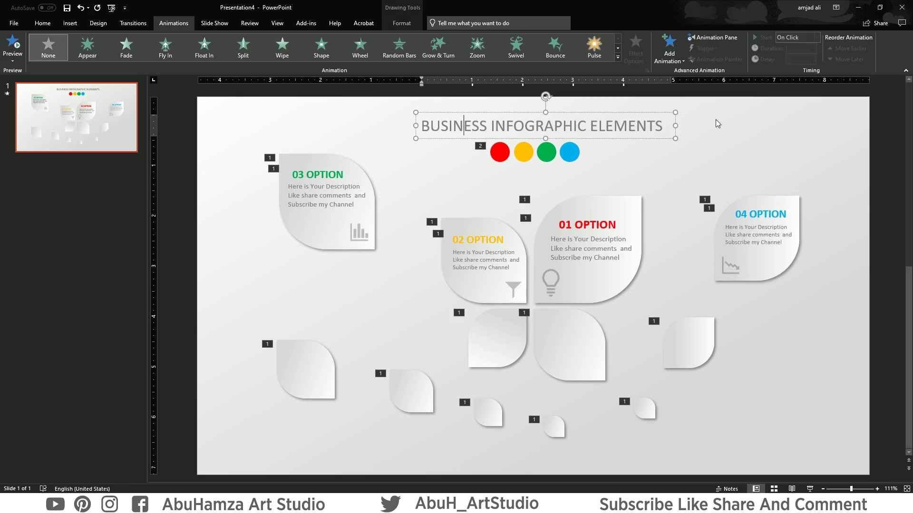
left_click(287, 53)
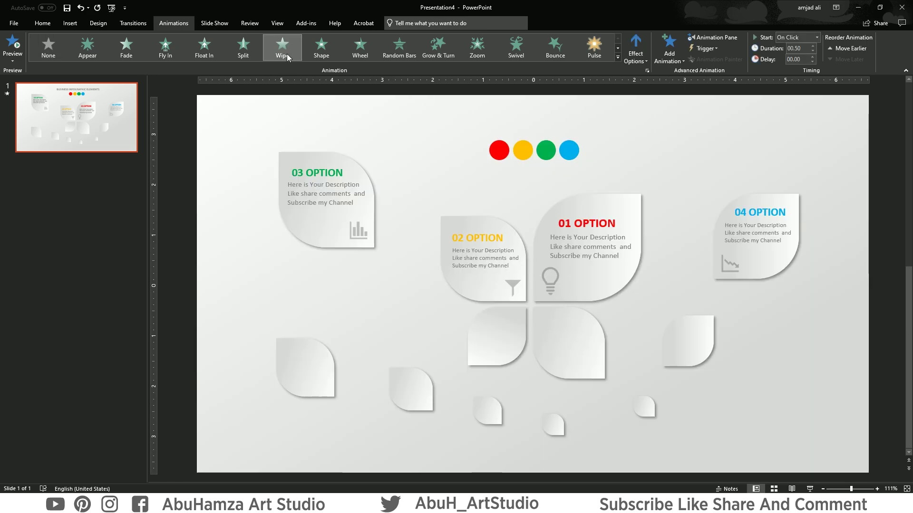
left_click(645, 62)
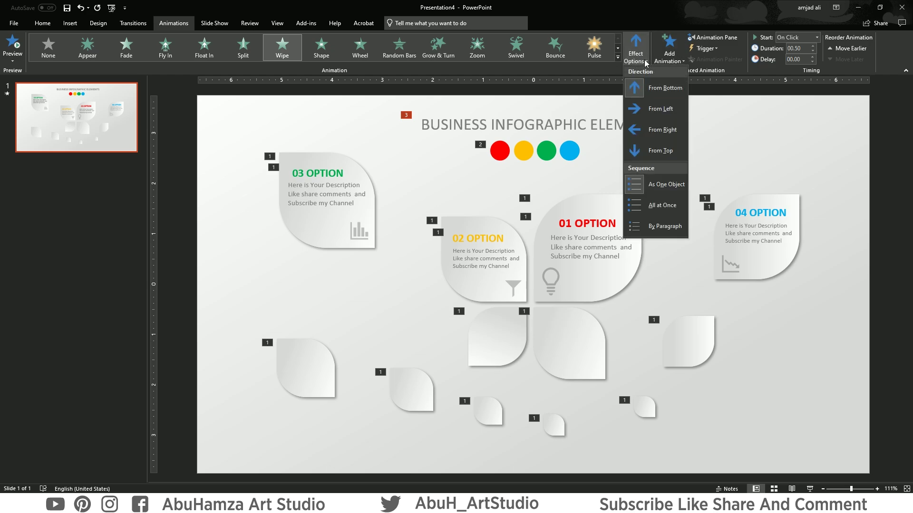
left_click(652, 151)
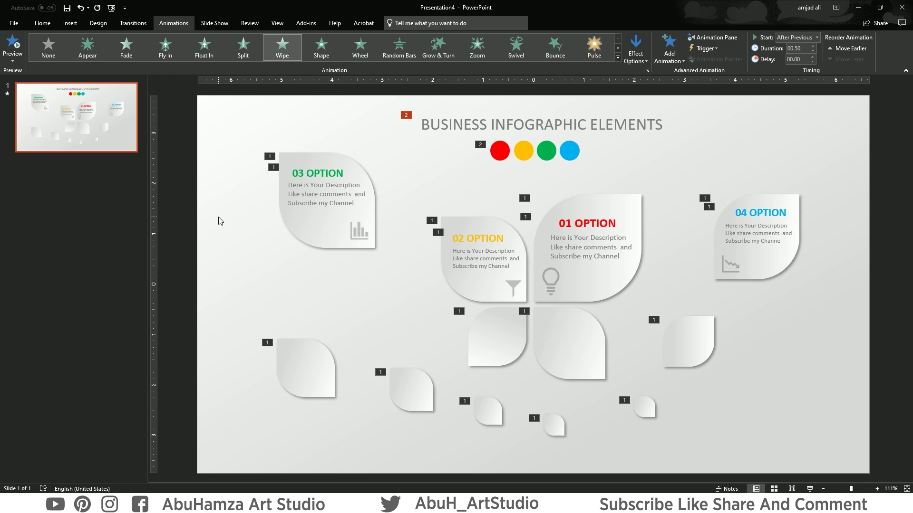
Preview the slide's full animation sequence, starting with the 01 OPTION leaf zooming in.
left_click(13, 45)
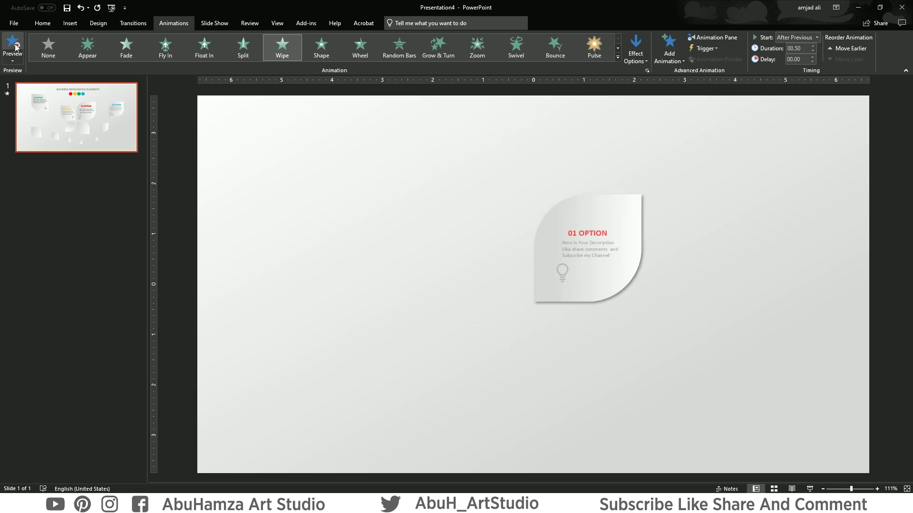